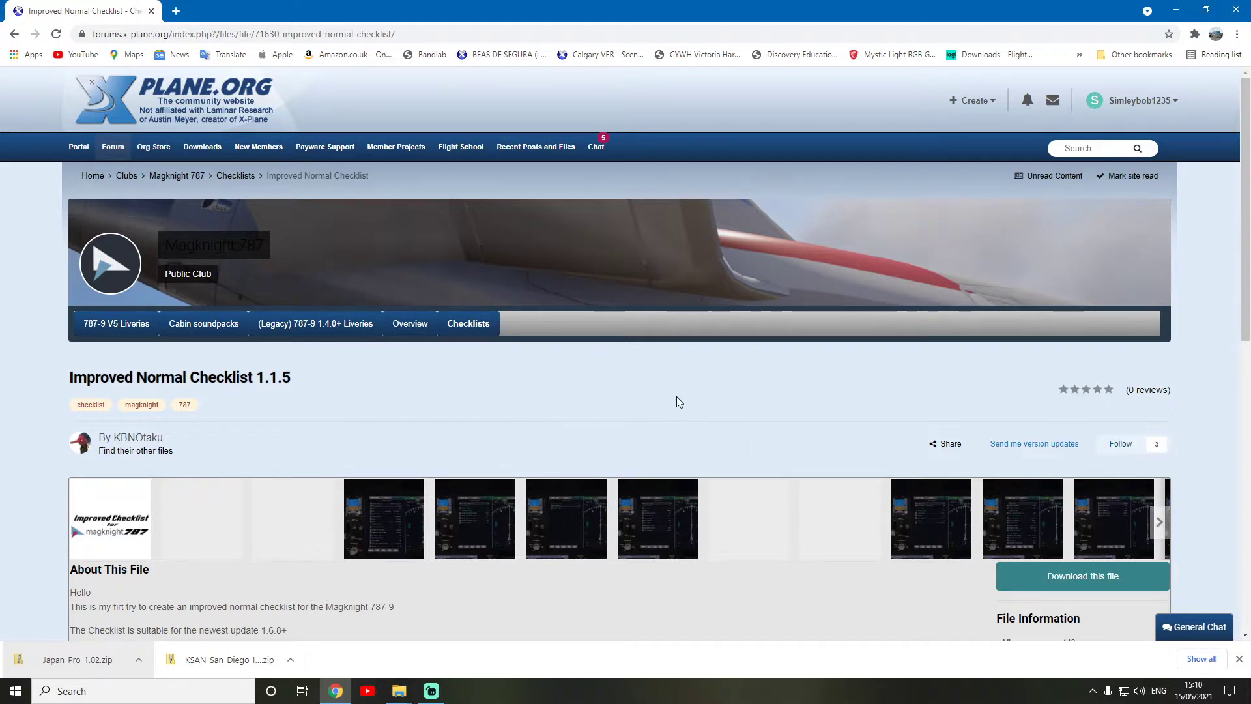
Step: Read the installation notes on the Improved Normal Checklist 1.1.5 page and download Normal Checklist.7z
scroll(677, 396, down, 2)
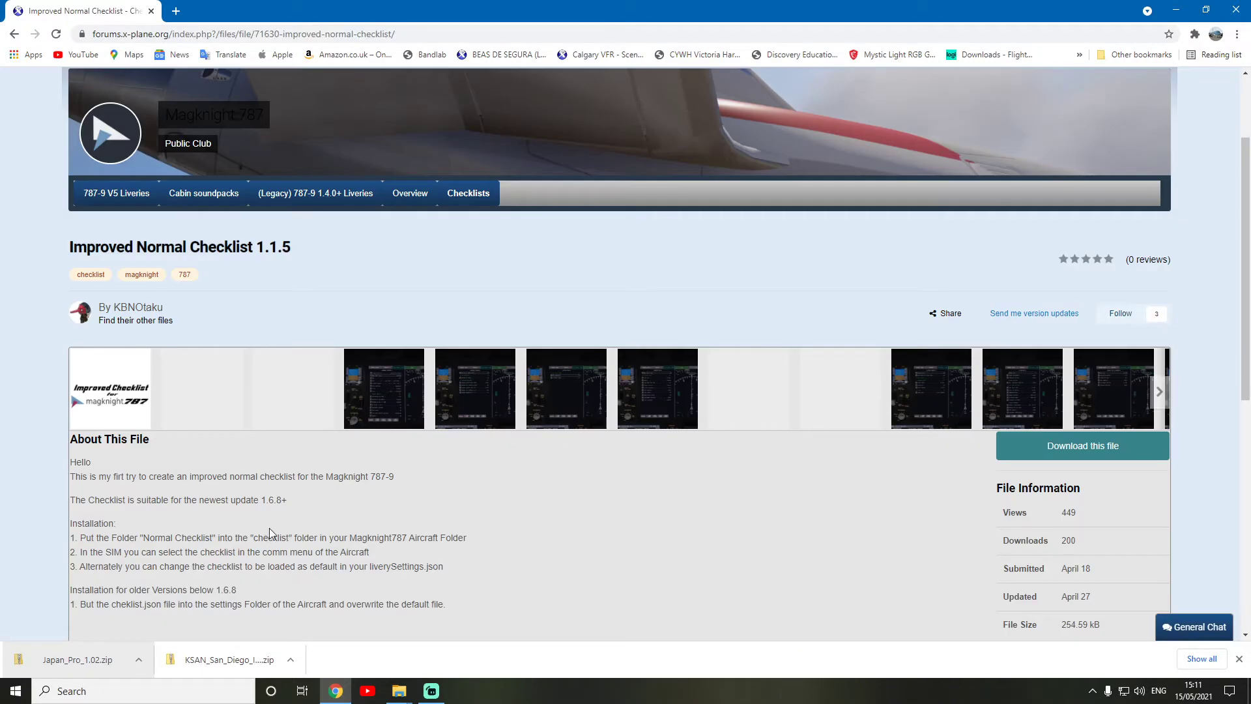
scroll(581, 451, down, 5)
scroll(580, 438, up, 2)
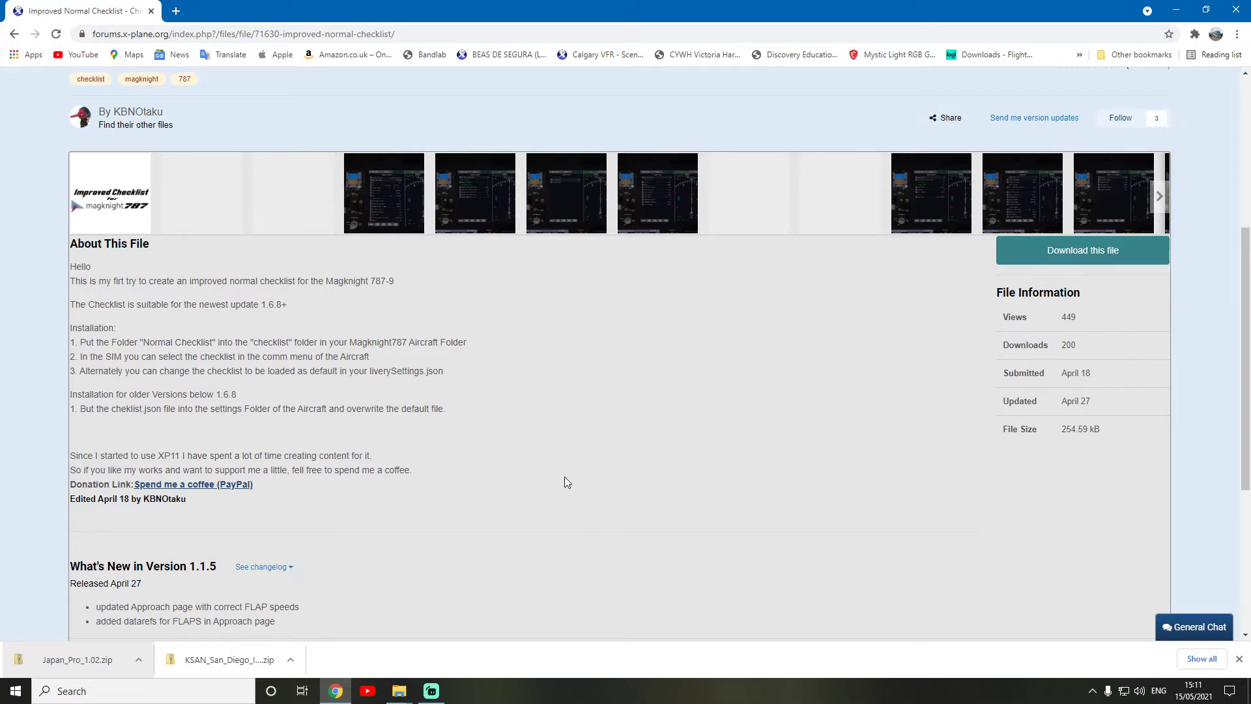
drag(565, 487, 564, 352)
click(391, 431)
drag(346, 497, 71, 370)
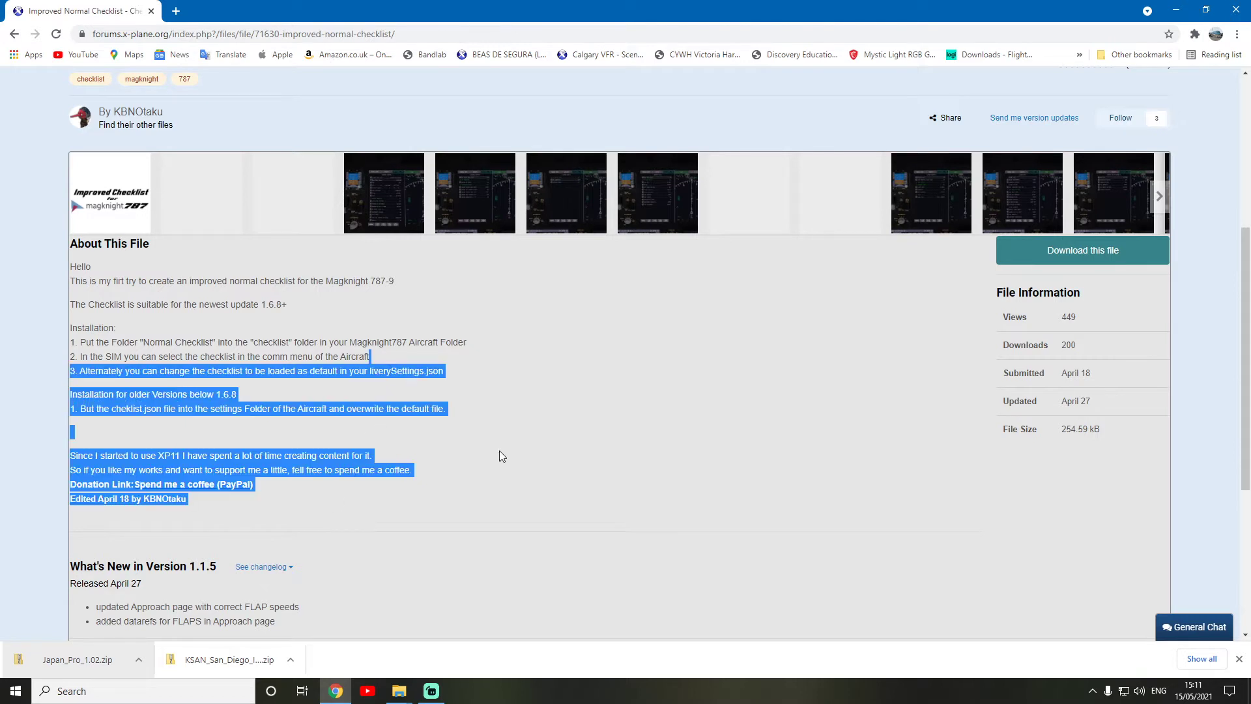
click(584, 445)
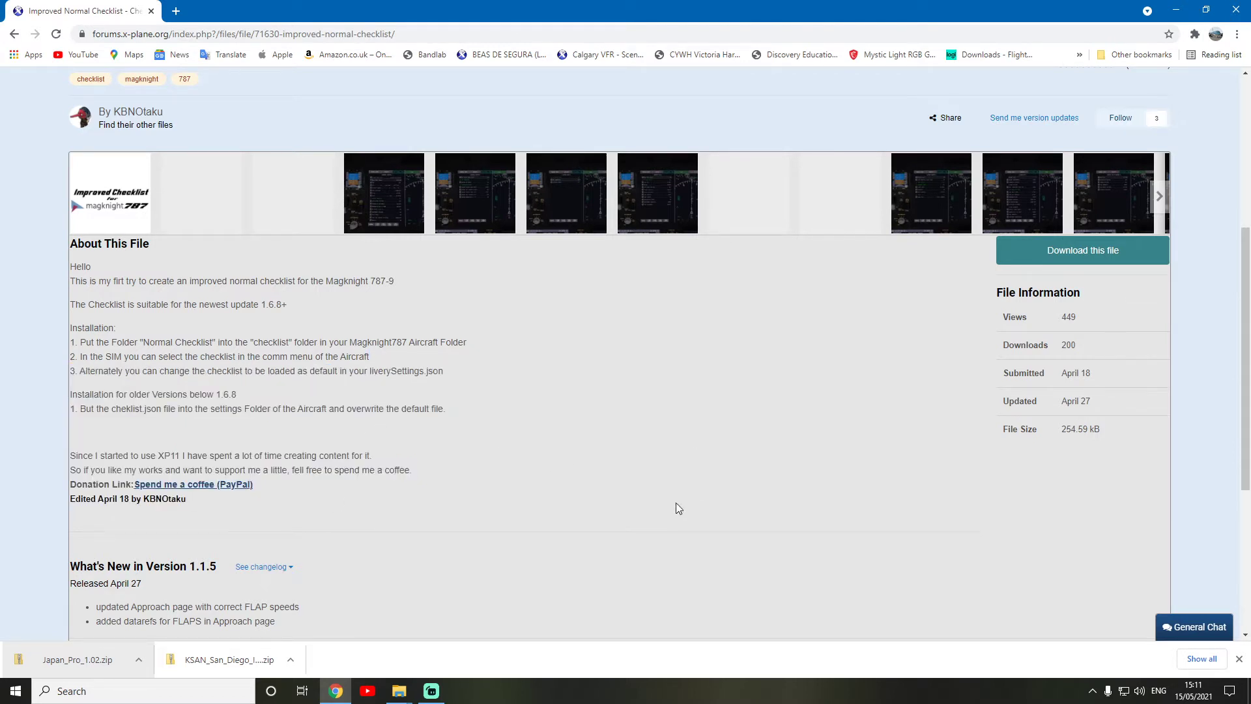
click(1112, 260)
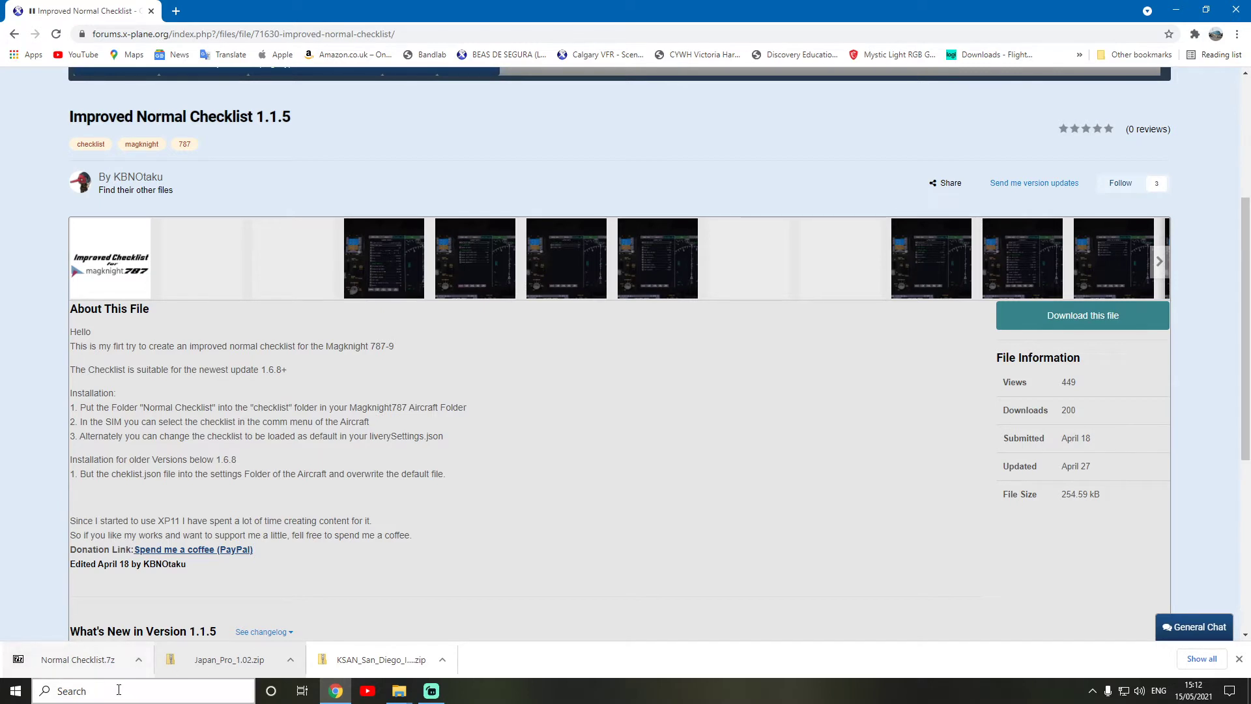
Step: Launch 7-Zip File Manager from Windows search and scroll to the downloaded archive
click(118, 689)
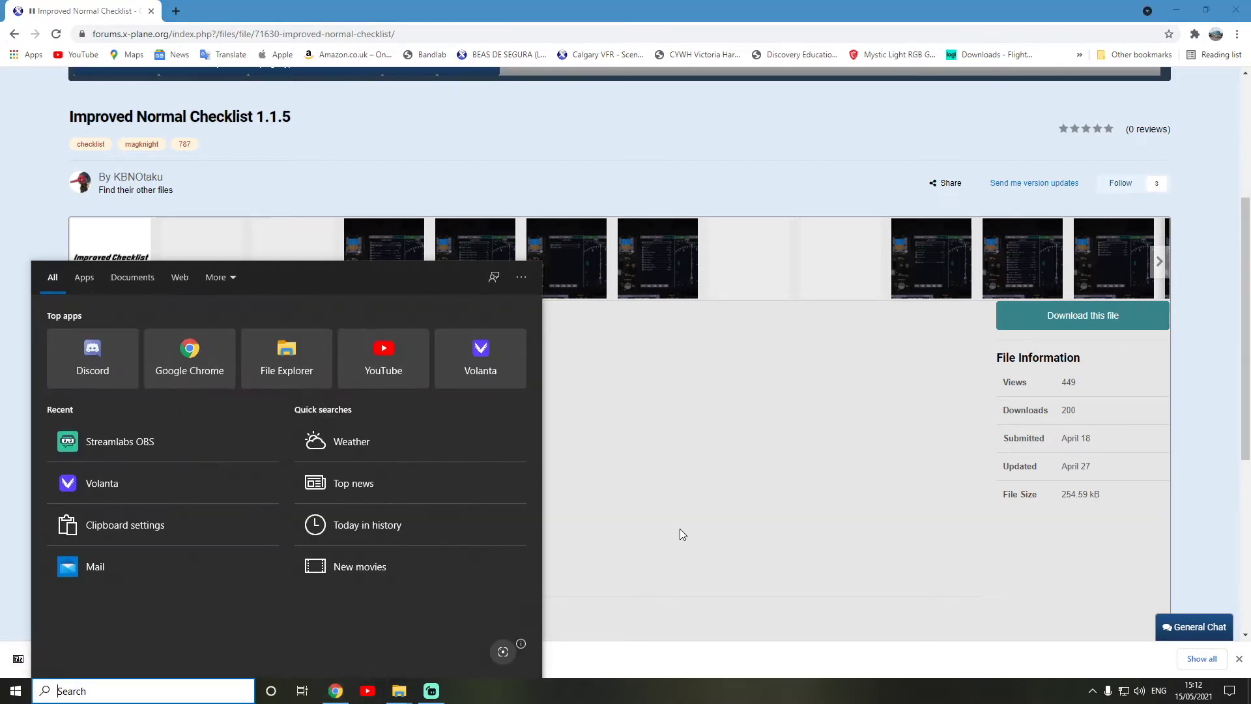
text(7zip)
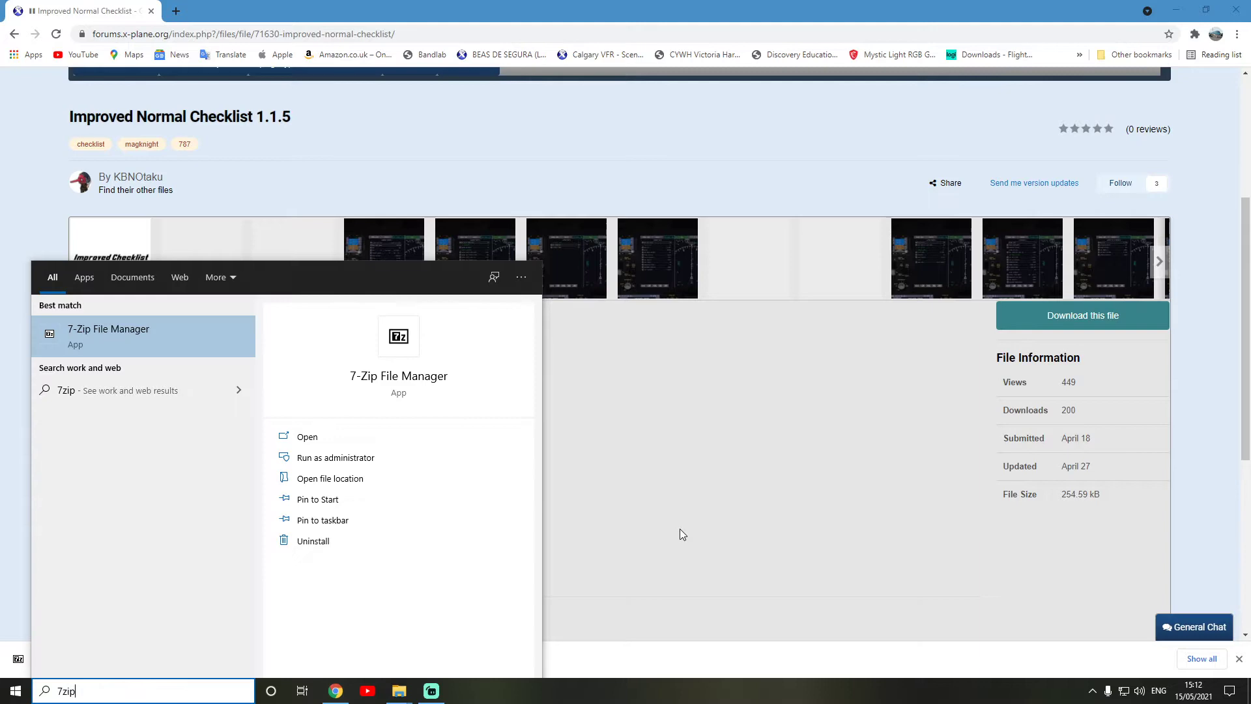
key(Return)
scroll(290, 443, down, 12)
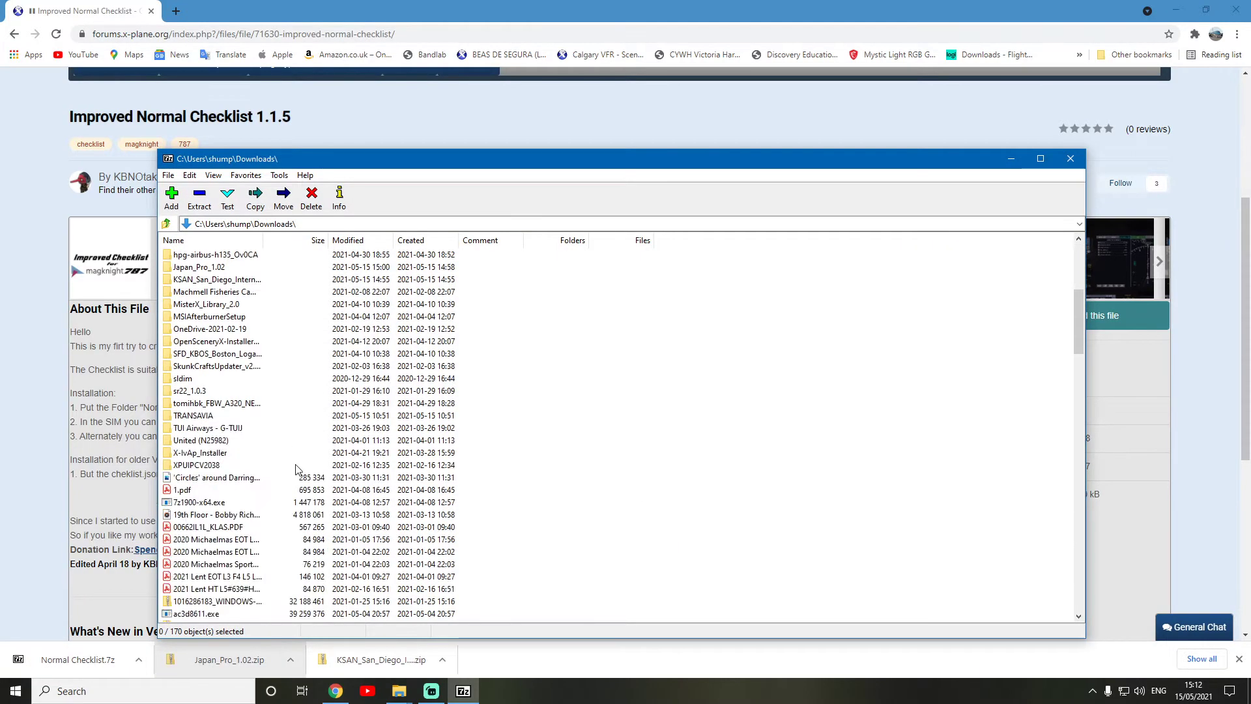
scroll(258, 419, down, 5)
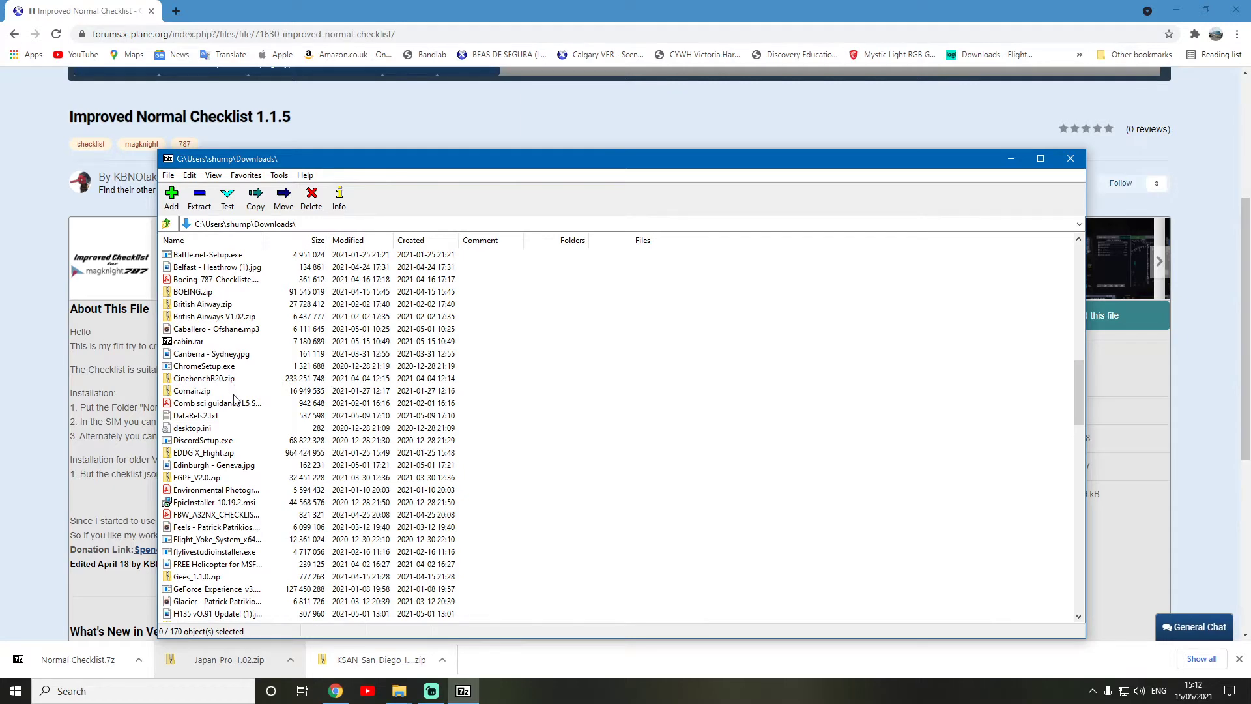
scroll(238, 411, down, 2)
scroll(240, 437, down, 12)
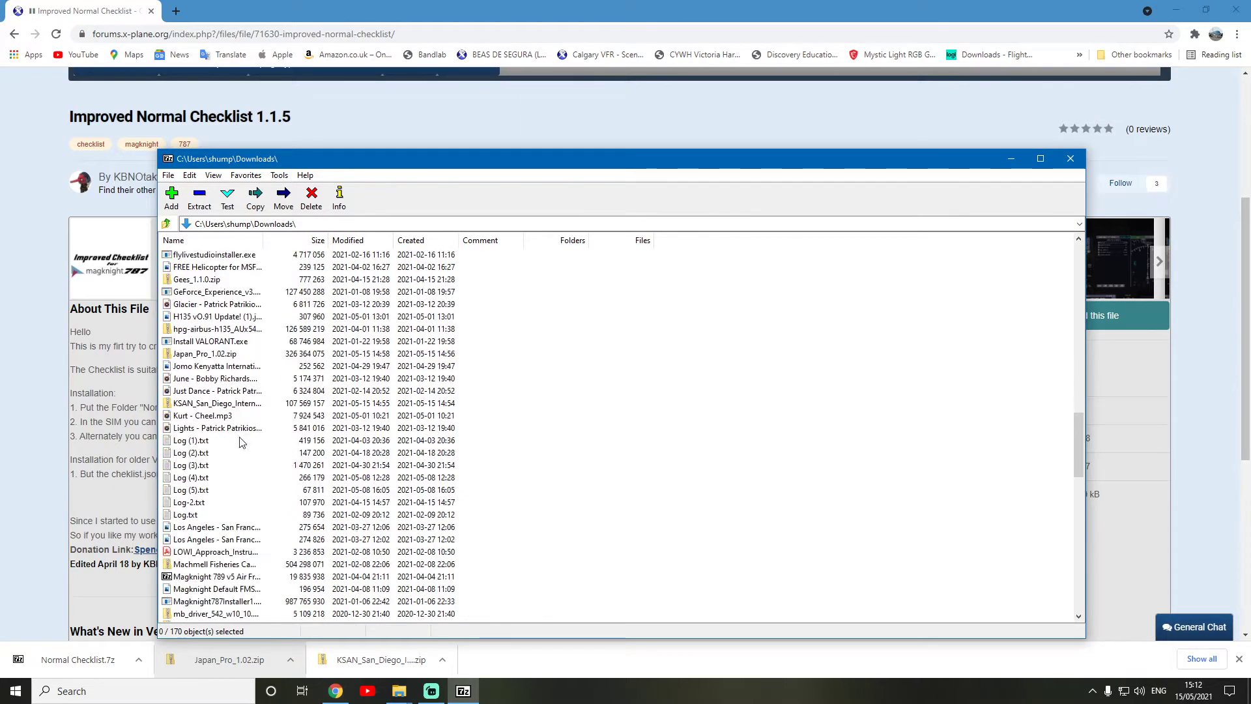
scroll(283, 454, down, 2)
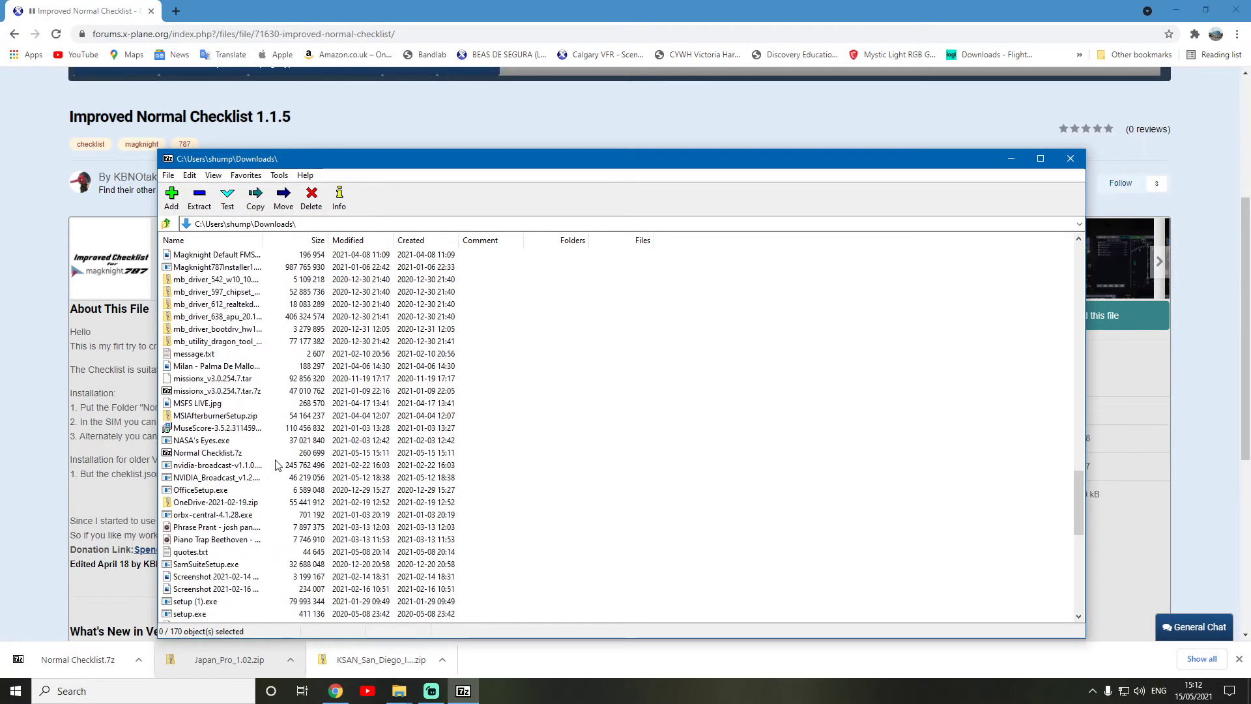
Step: Extract Normal Checklist.7z into Downloads and open the extracted Normal Checklist folder in Explorer
click(207, 454)
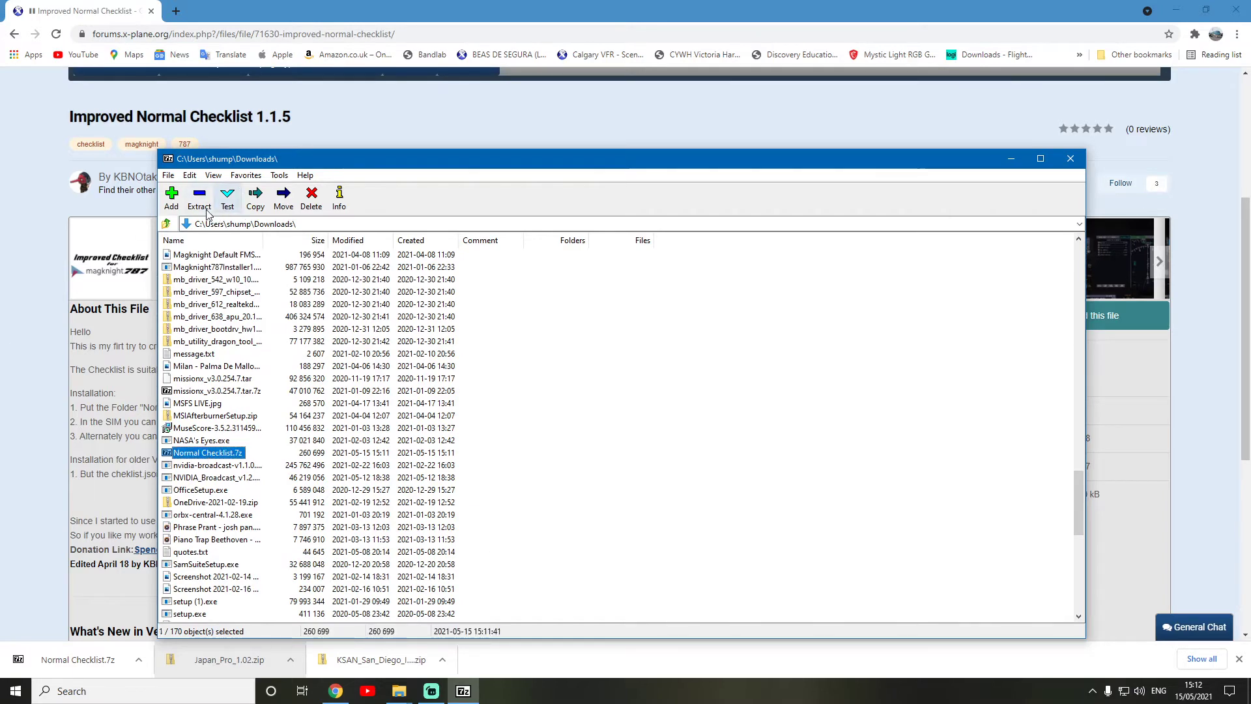
click(200, 207)
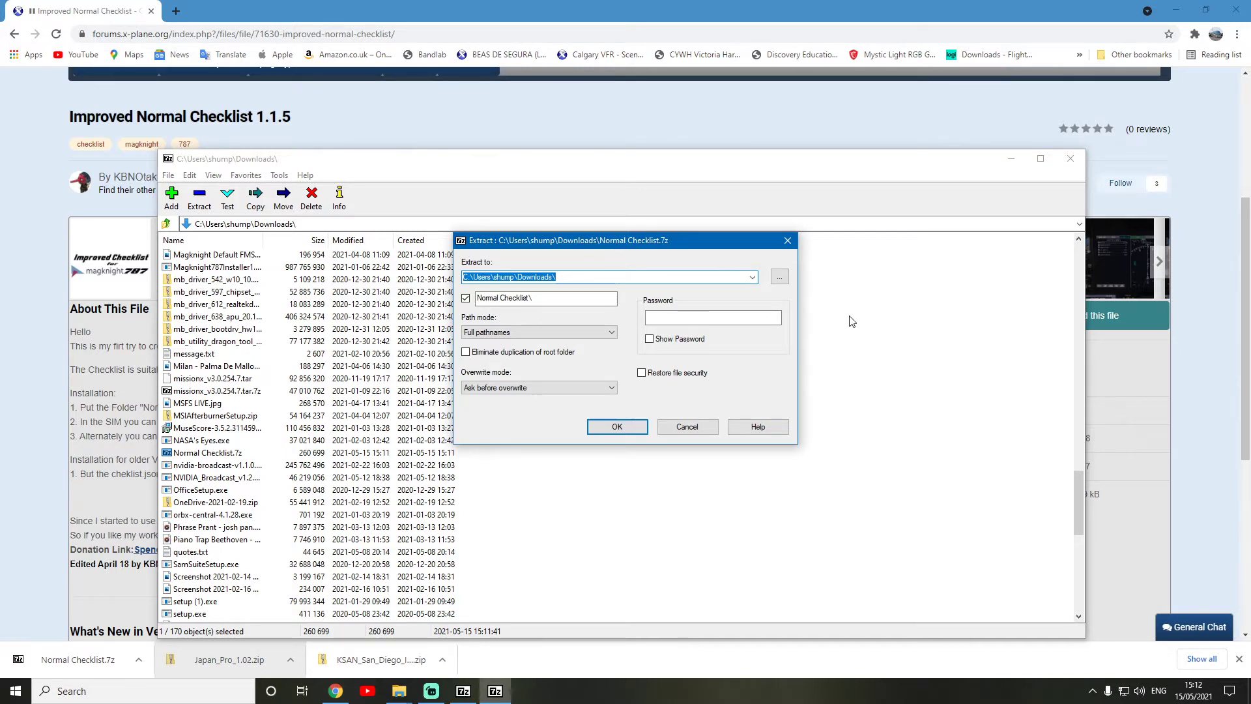
click(618, 427)
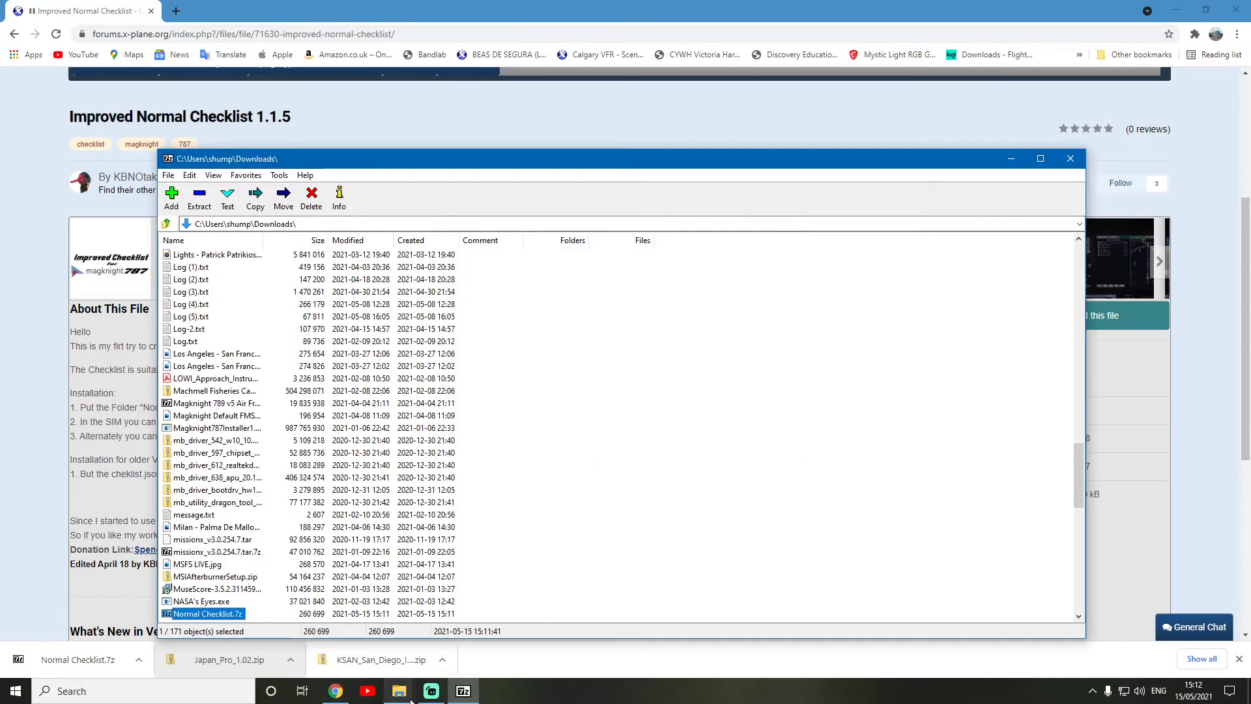
mouse_move(407, 694)
click(463, 649)
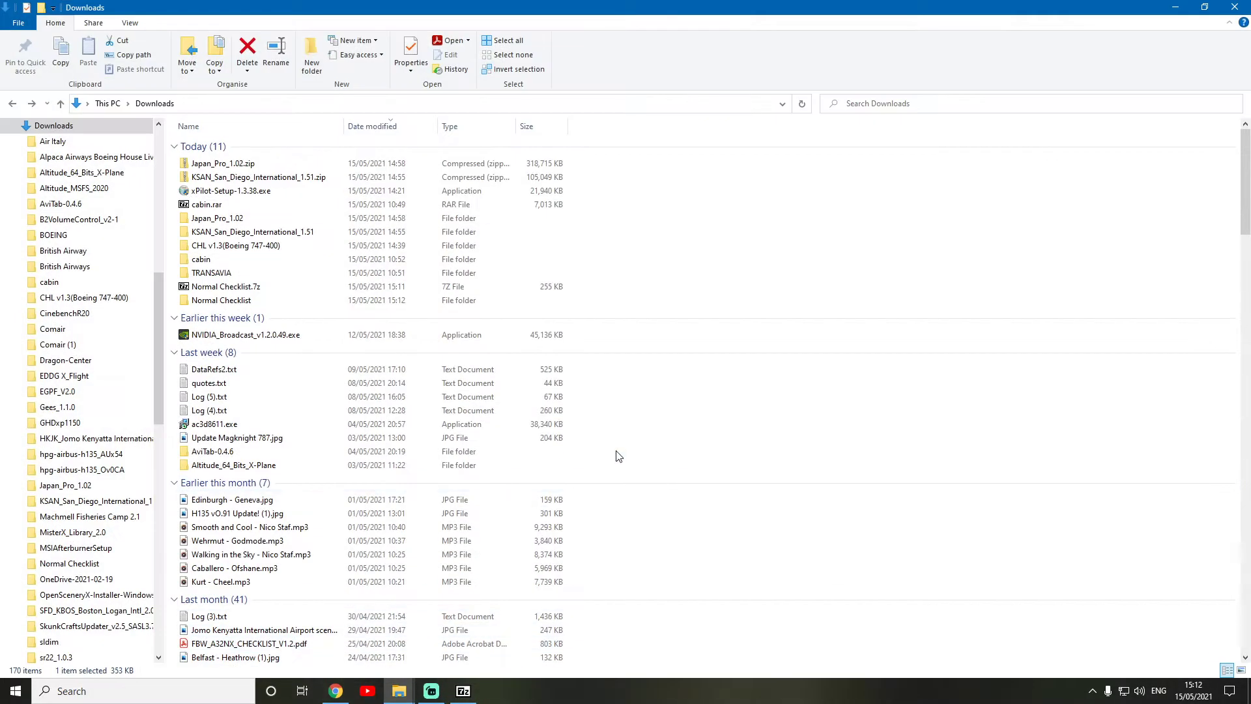
double_click(297, 303)
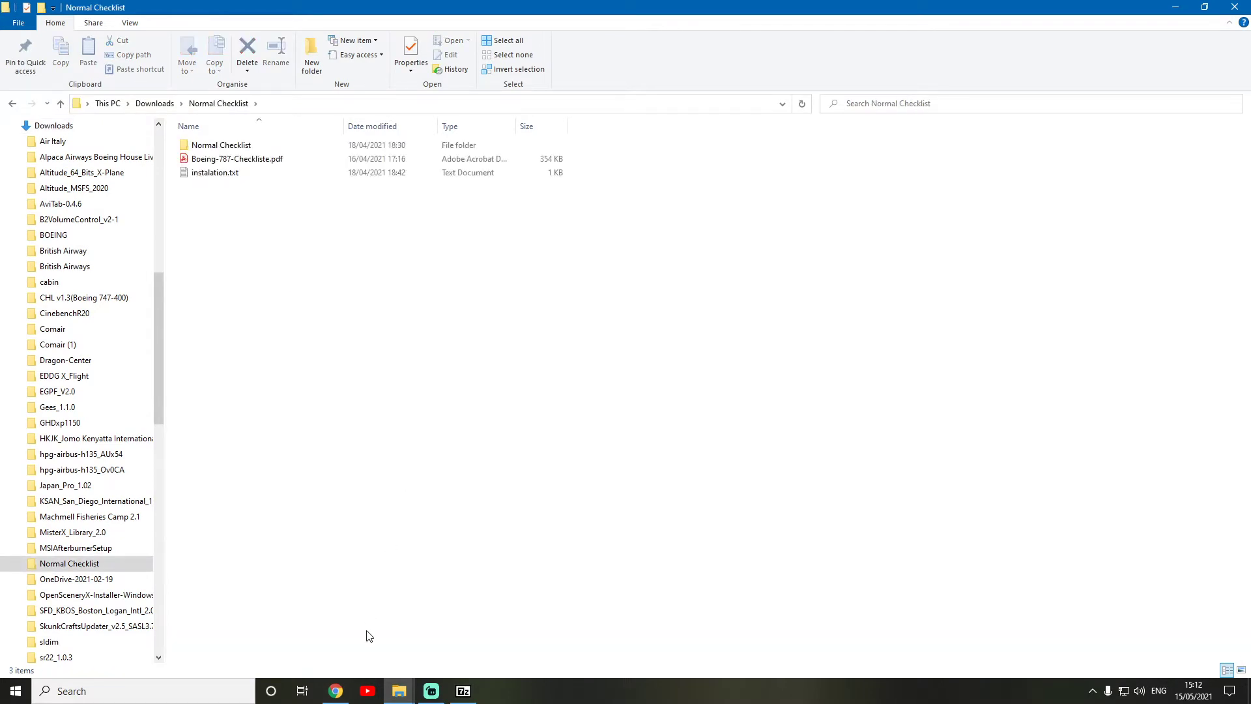
click(339, 693)
scroll(179, 399, down, 1)
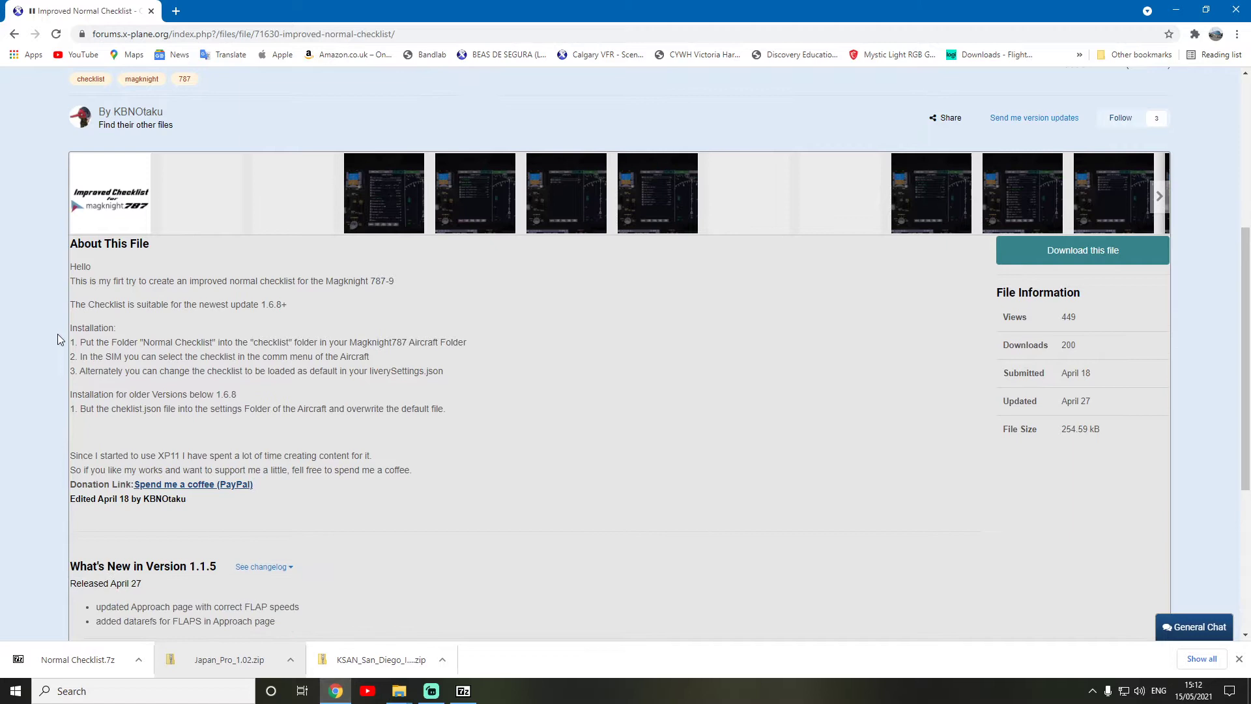
mouse_move(253, 342)
mouse_down()
mouse_move(71, 248)
mouse_move(259, 342)
mouse_up()
scroll(98, 184, up, 1)
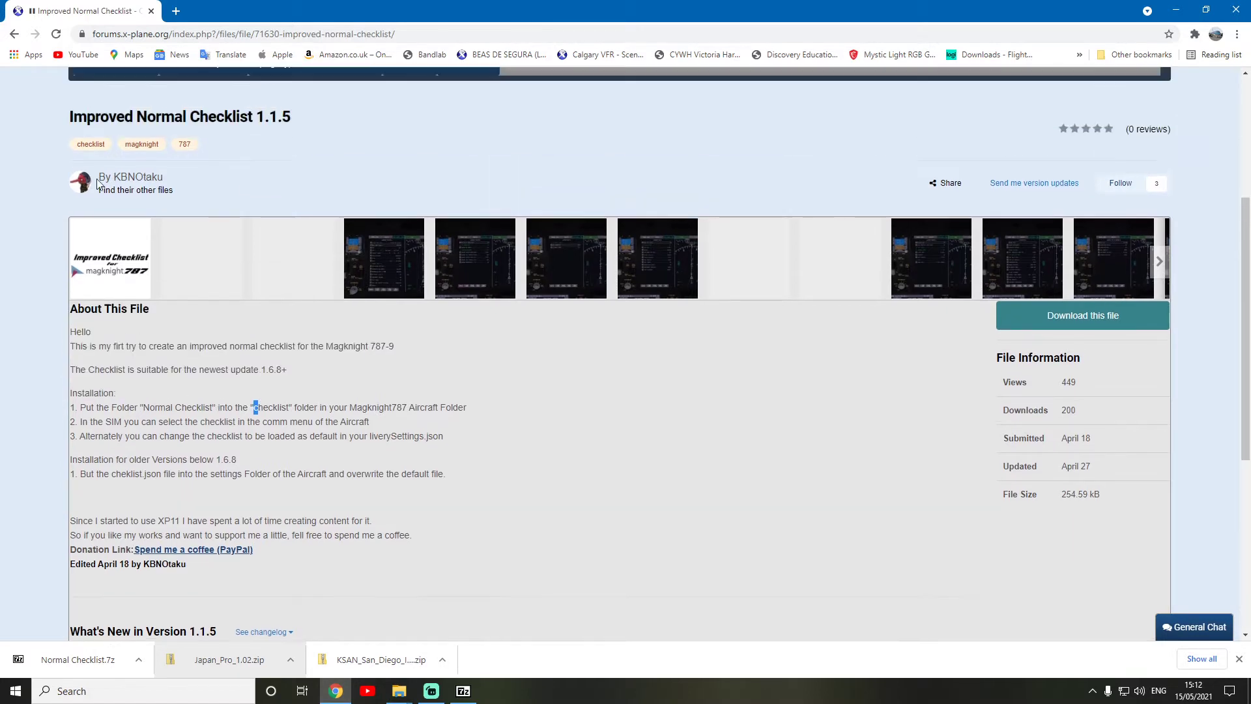
drag(437, 459, 517, 362)
click(561, 448)
drag(499, 440, 514, 378)
click(569, 454)
drag(625, 534, 116, 393)
click(521, 501)
drag(454, 510, 461, 383)
click(565, 520)
drag(421, 461, 481, 391)
click(529, 496)
Step: Browse the extracted Normal Checklist folders and read instalation.txt in Notepad
mouse_move(412, 697)
click(428, 641)
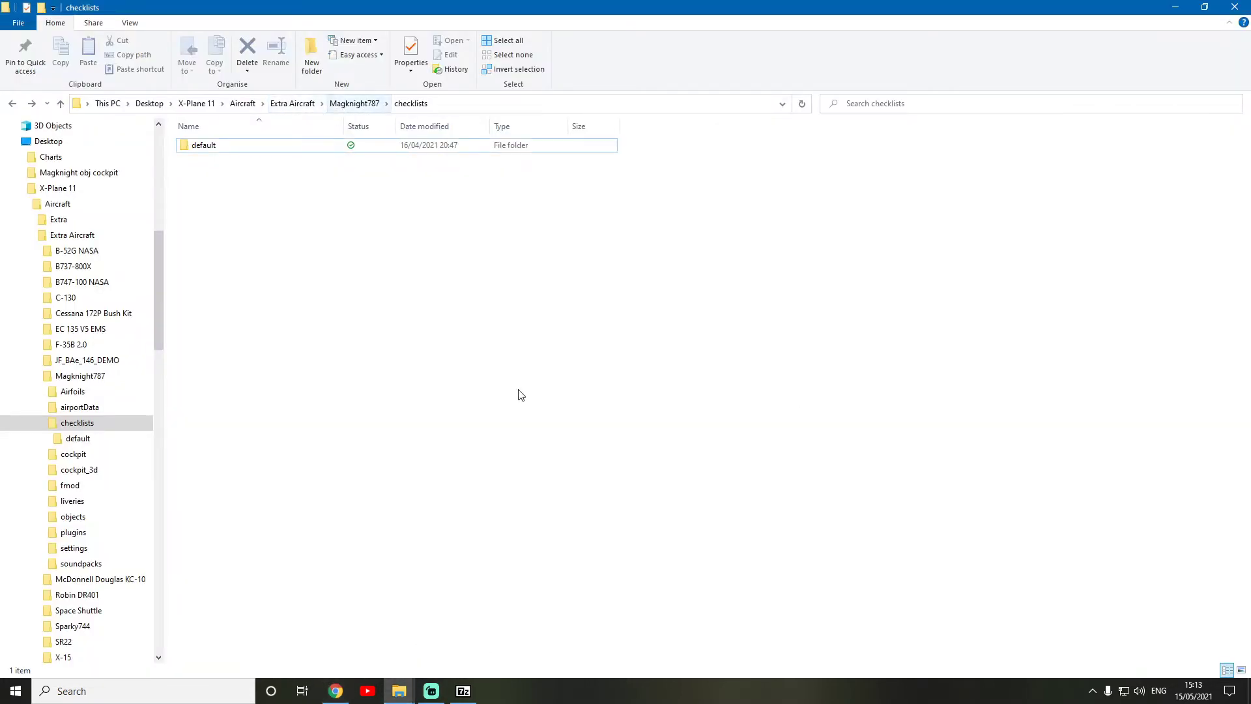
mouse_move(402, 688)
click(380, 643)
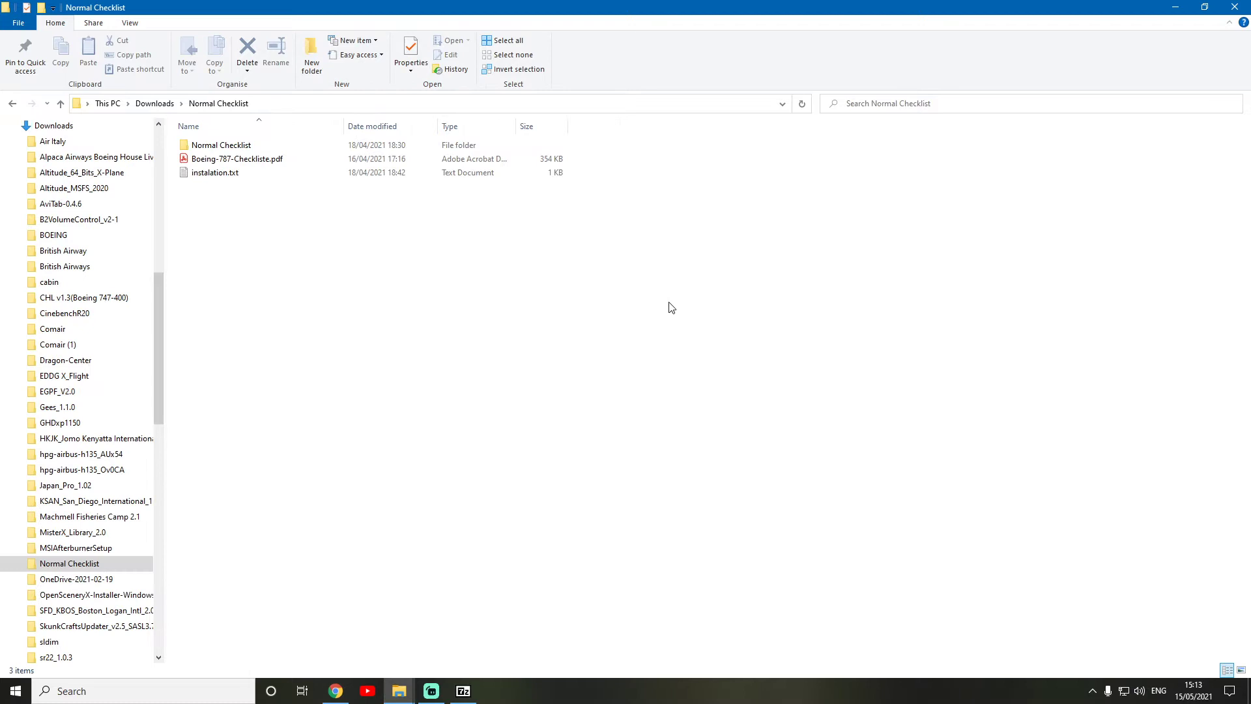
click(155, 103)
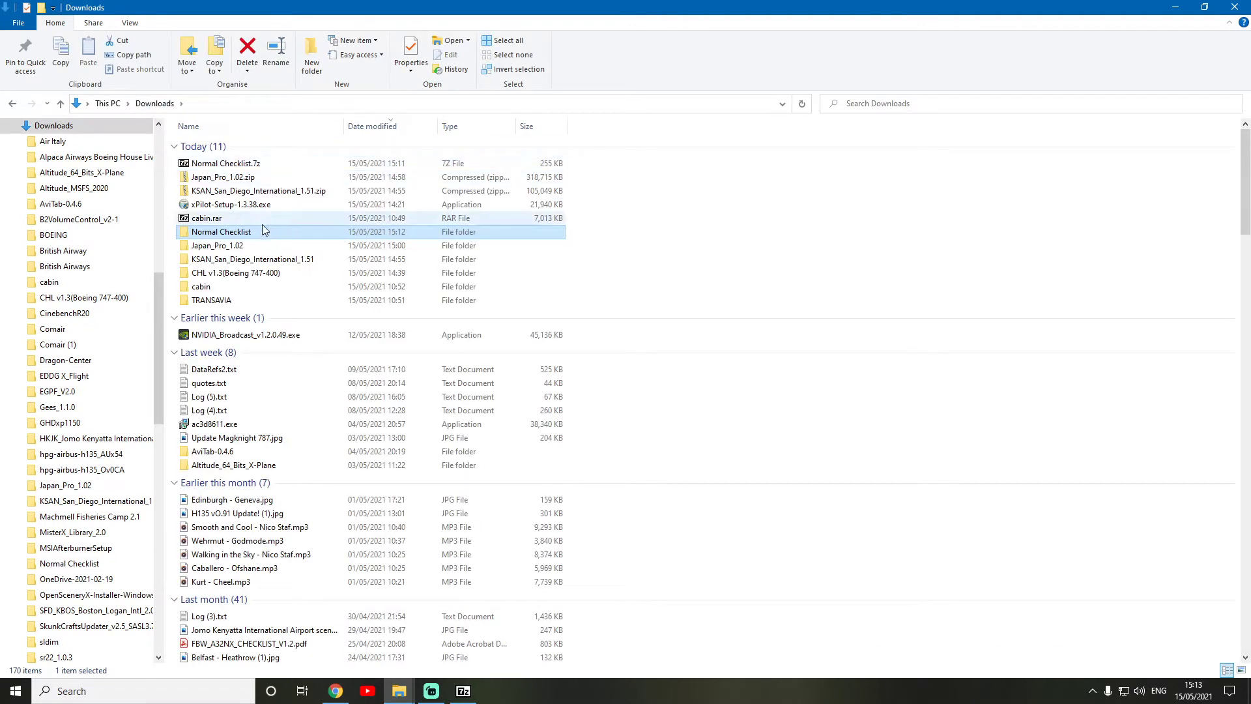
double_click(253, 235)
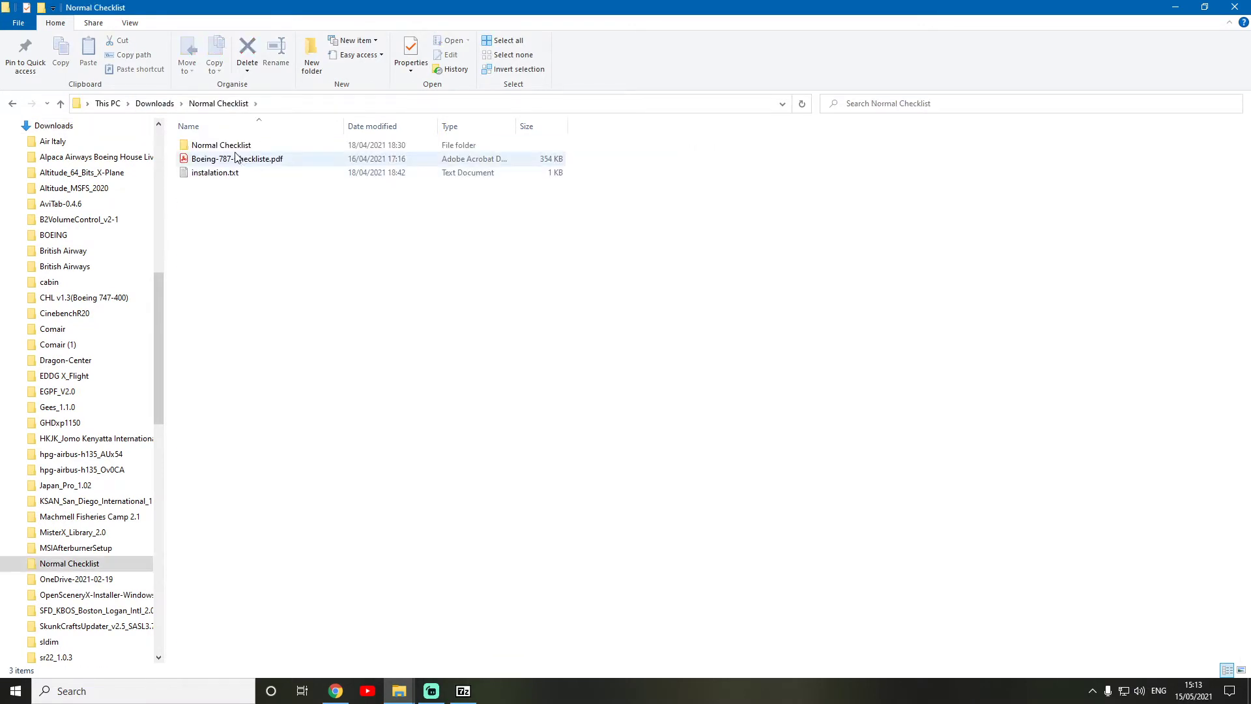
double_click(279, 146)
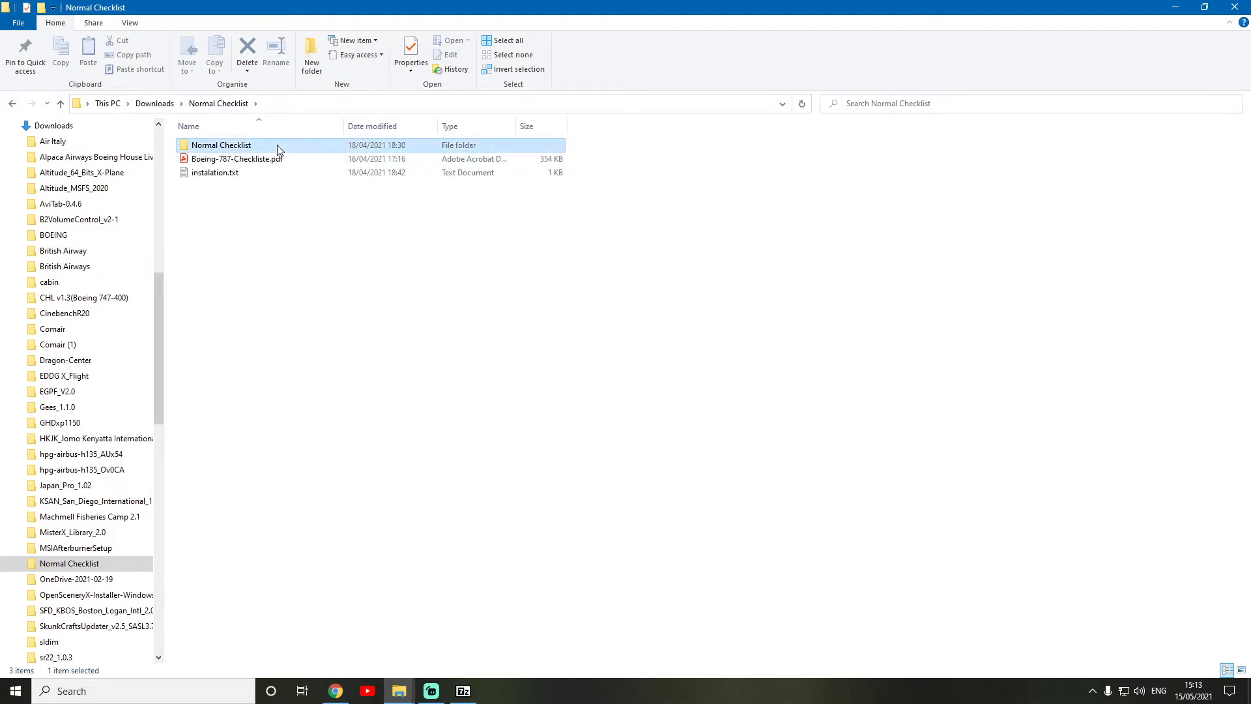
click(13, 108)
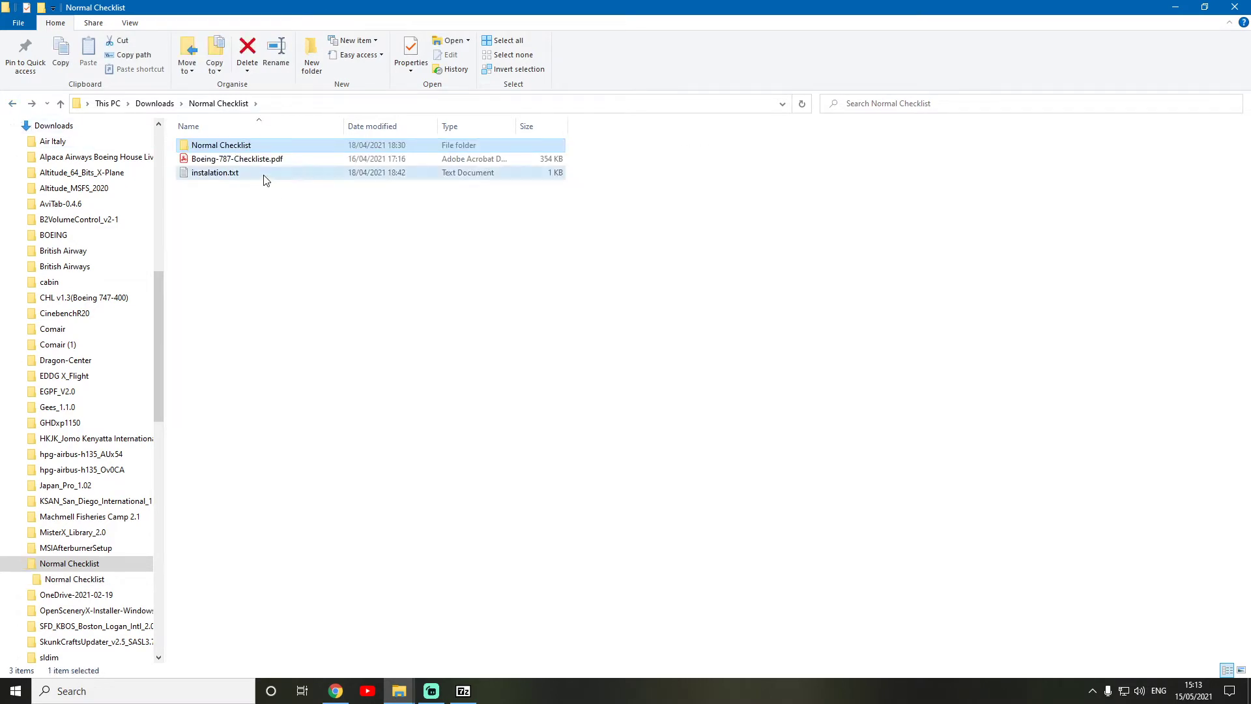
double_click(270, 173)
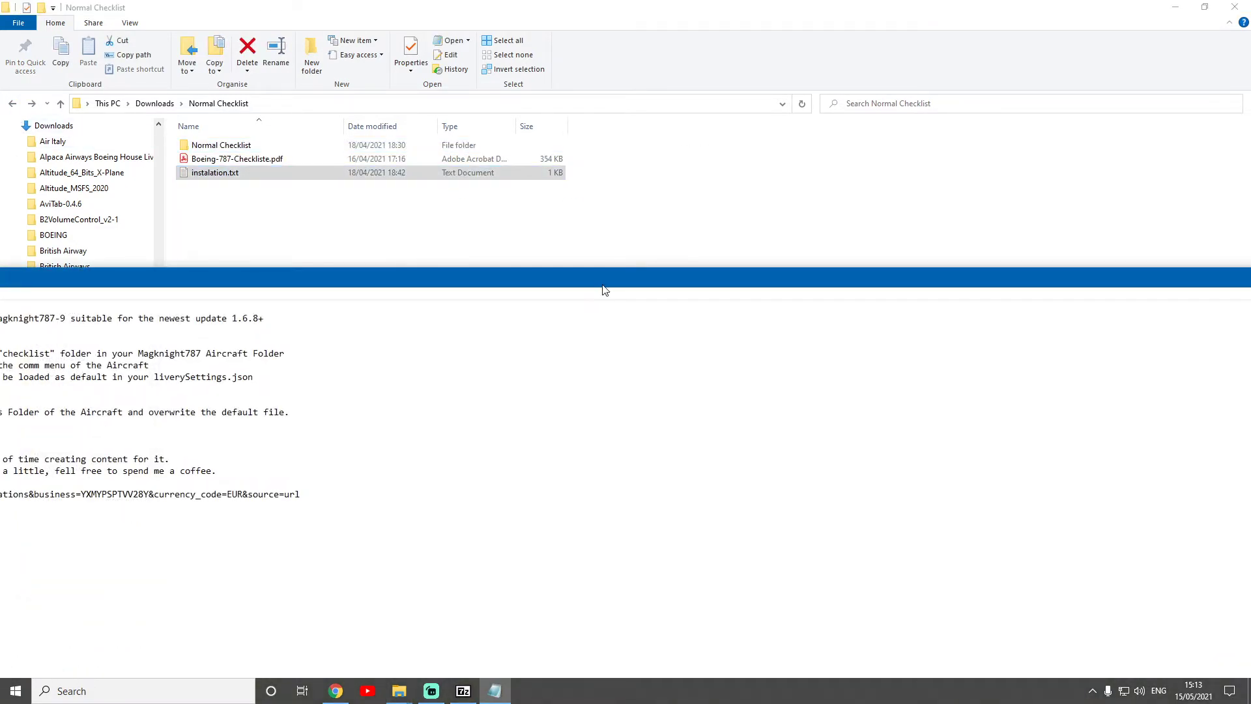
drag(604, 290, 677, 2)
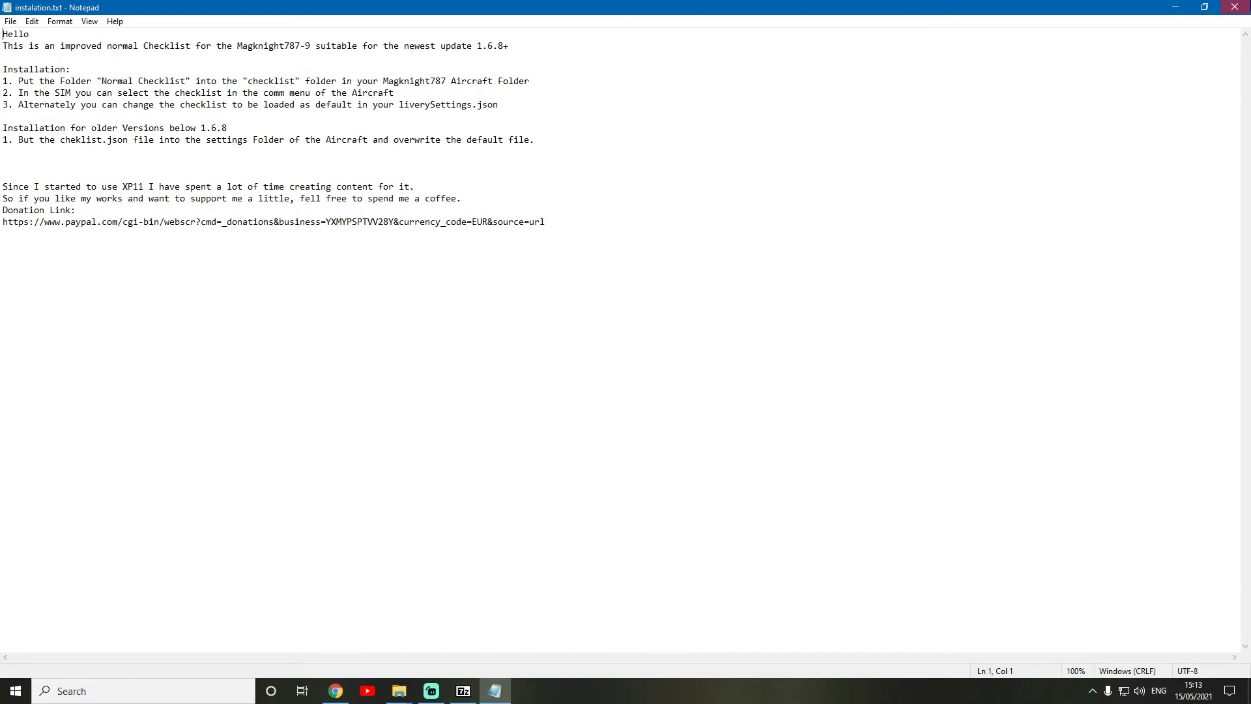
key(alt+F4)
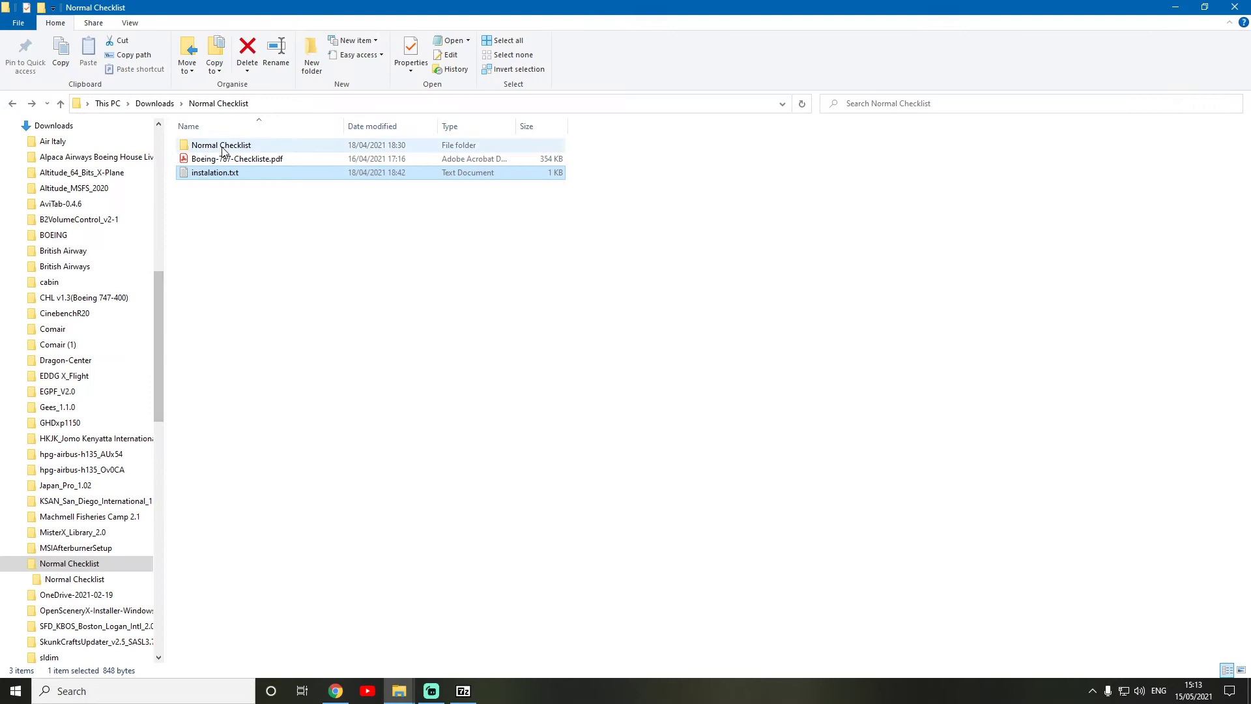
Step: Cut the inner Normal Checklist folder and move the checklists window up to the Desktop
double_click(221, 139)
click(12, 104)
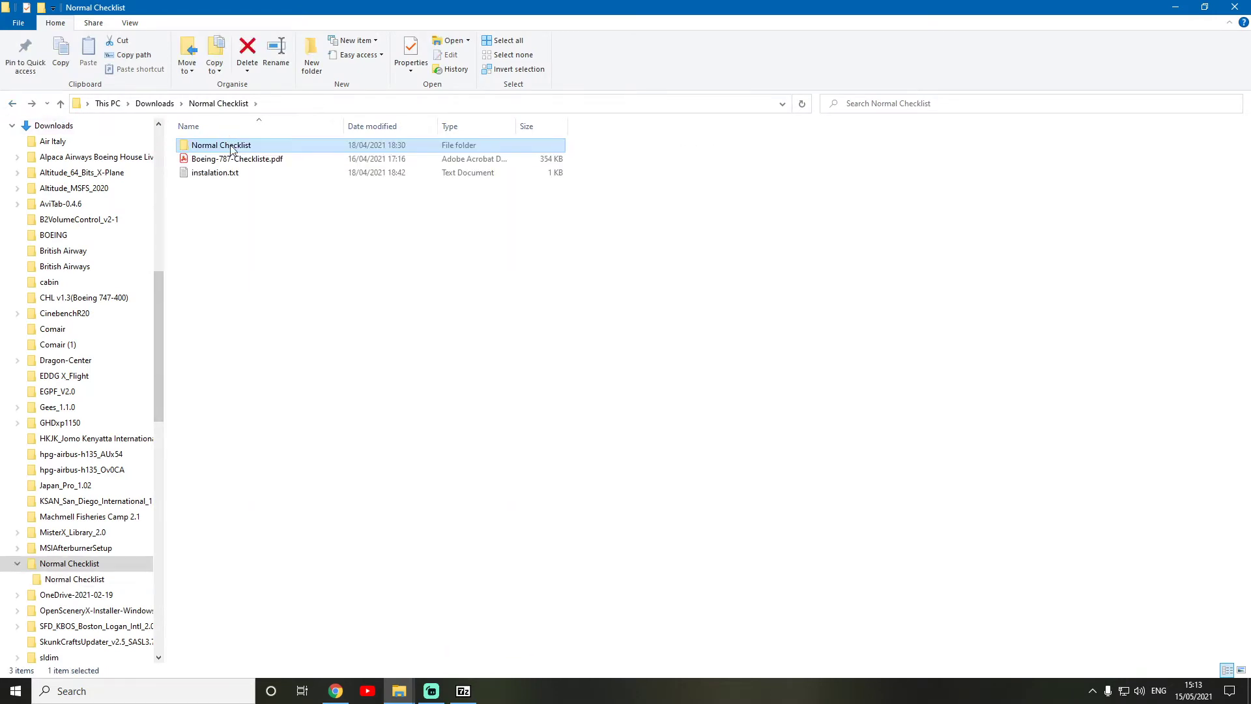
right_click(230, 145)
click(302, 349)
mouse_move(401, 690)
click(456, 629)
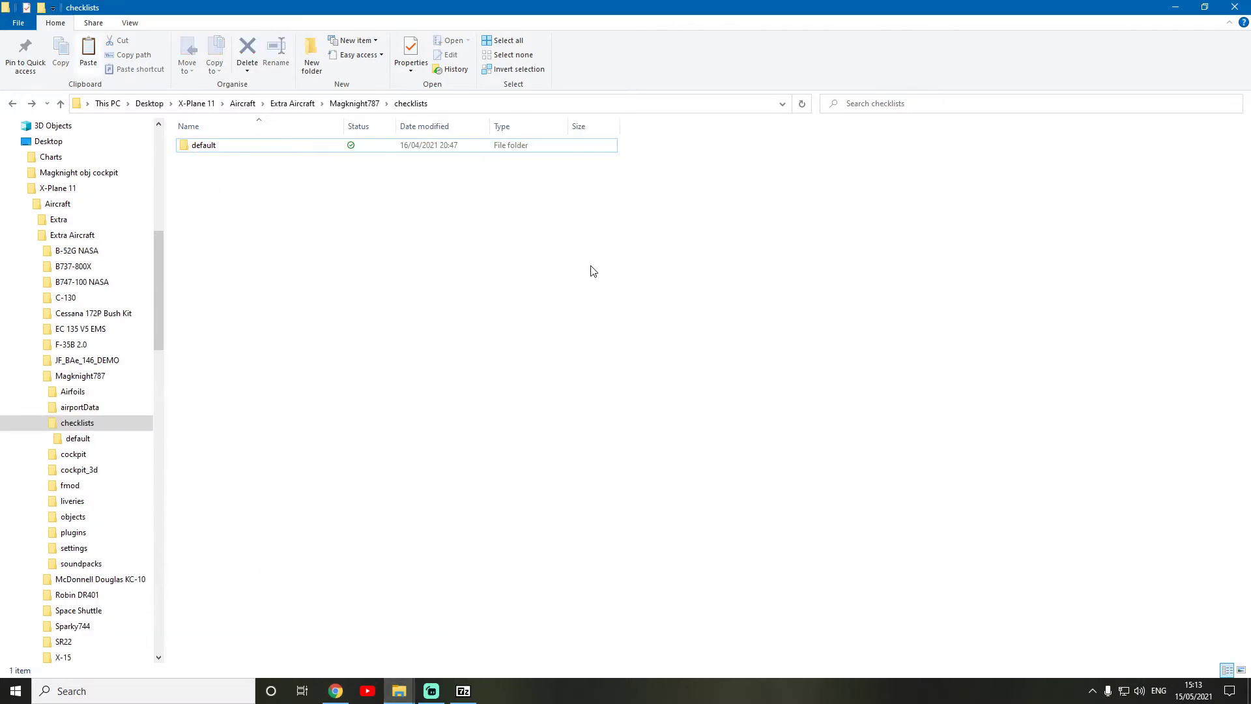
click(149, 103)
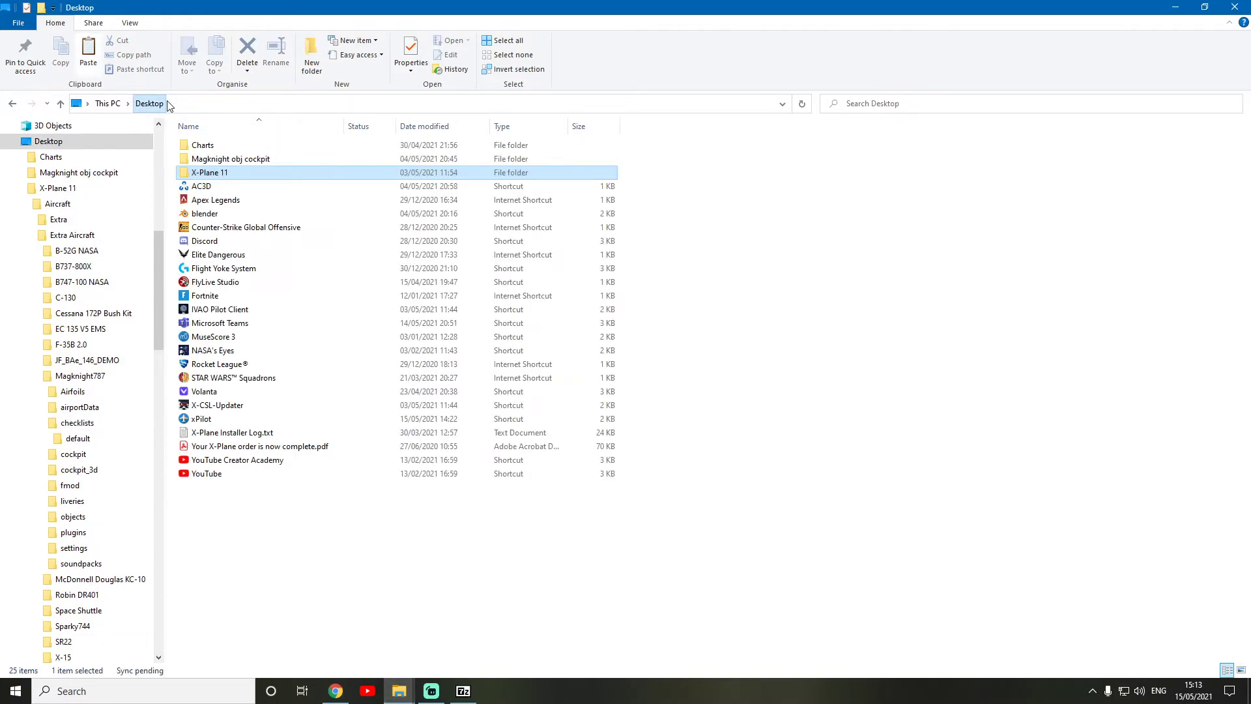
Step: Browse to X-Plane 11 > Aircraft > Extra Aircraft > Magknight787 > checklists
double_click(212, 173)
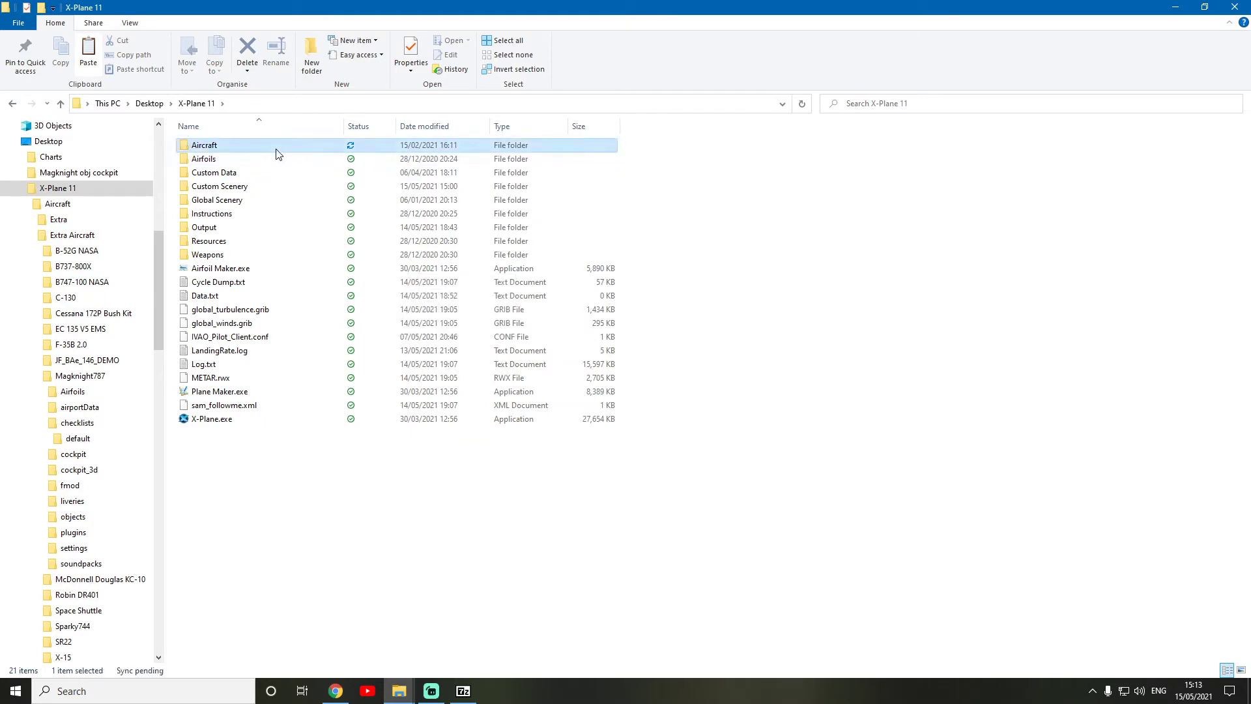
double_click(274, 146)
double_click(249, 163)
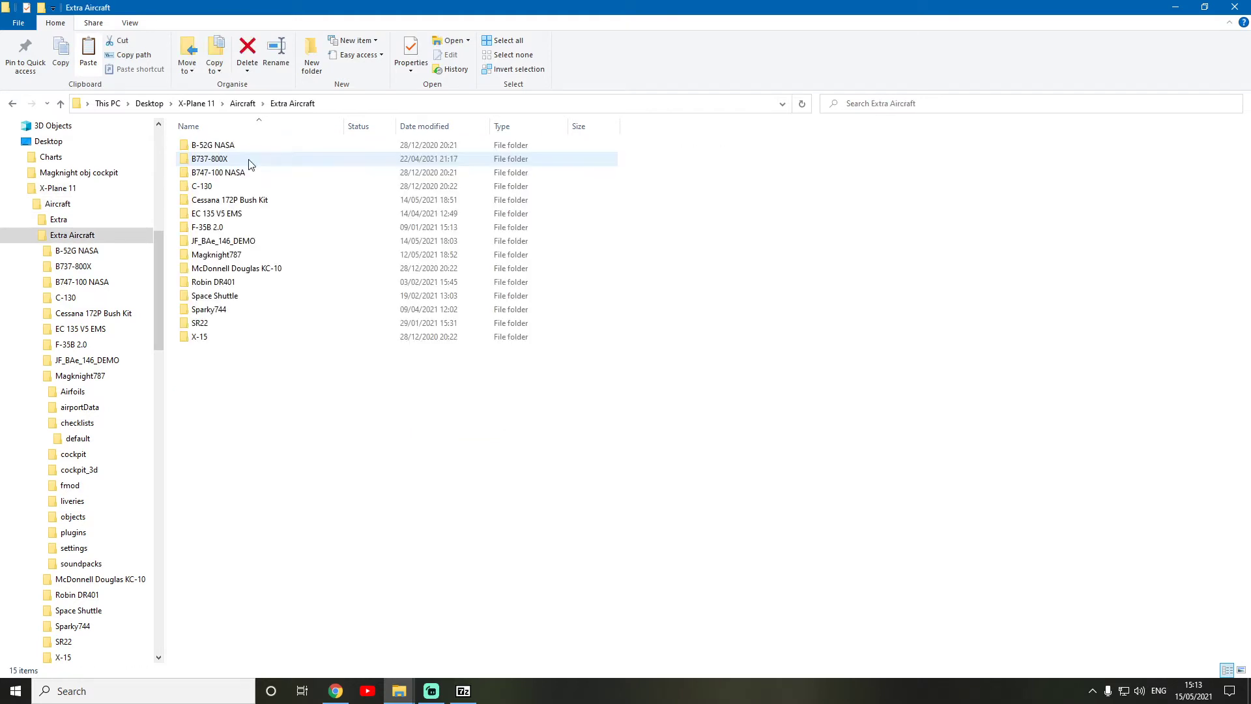
double_click(265, 253)
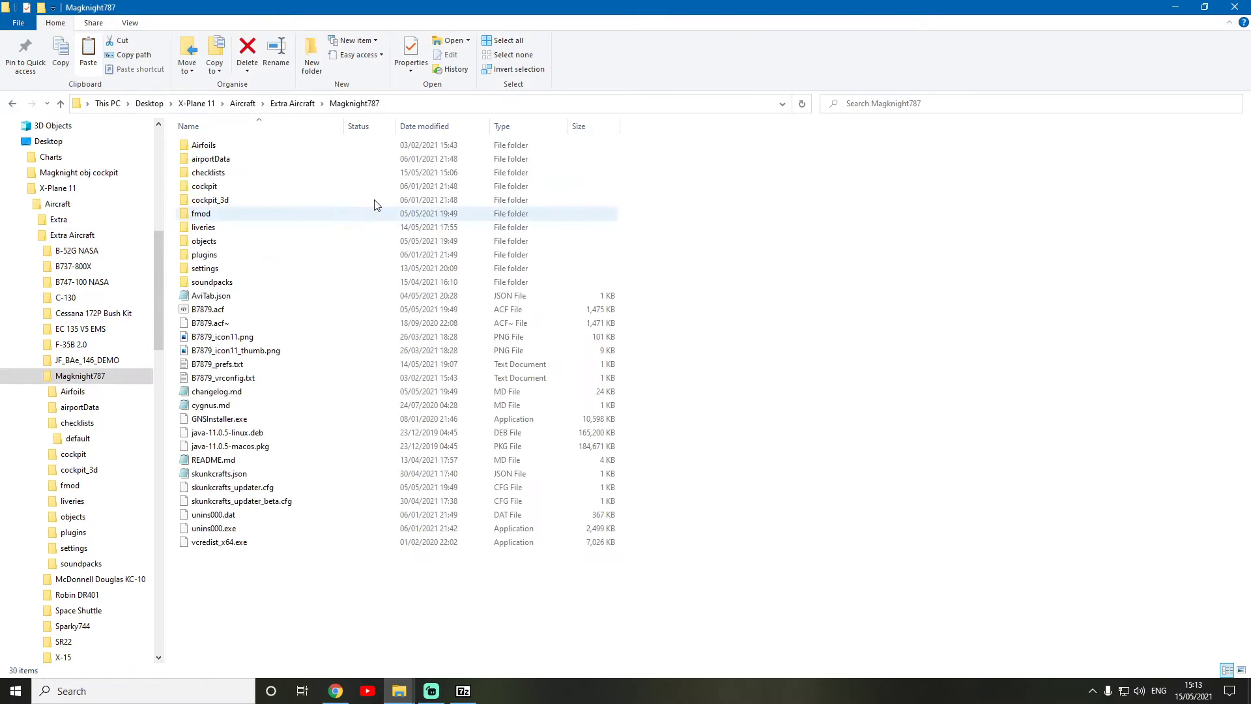
double_click(276, 173)
Step: Paste the Normal Checklist folder into checklists and confirm it contains checklist.json
right_click(278, 207)
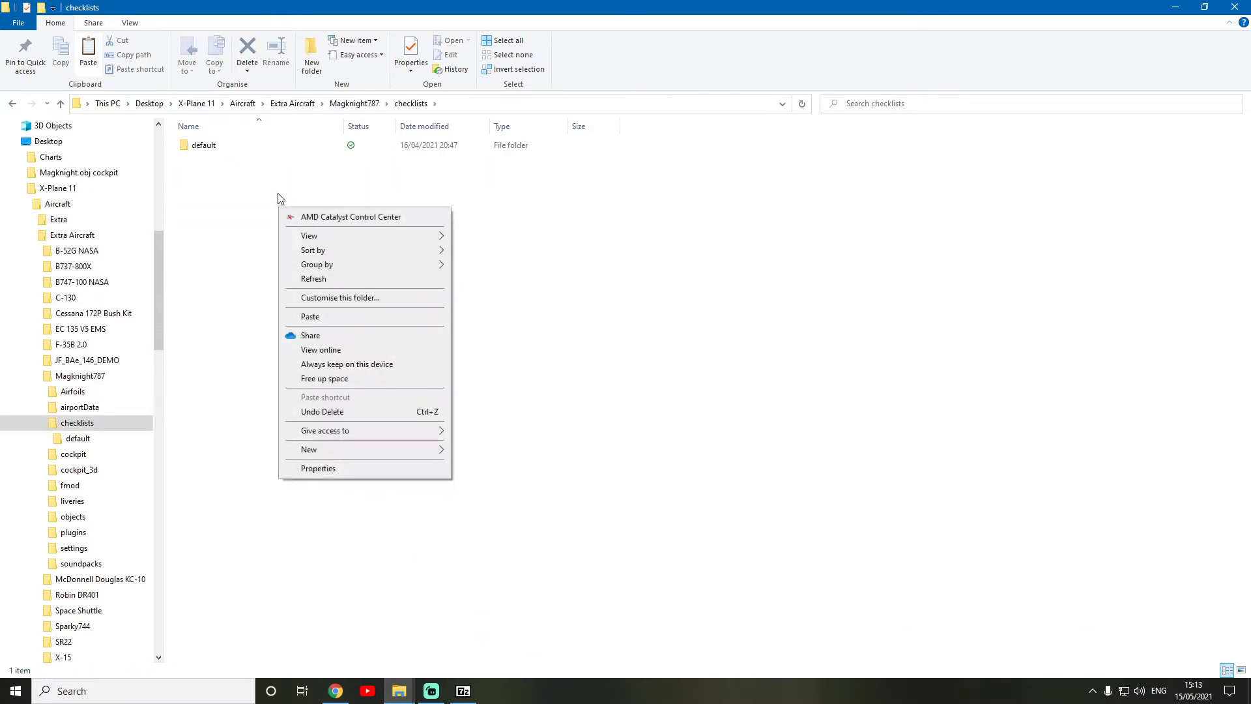
click(365, 317)
double_click(264, 159)
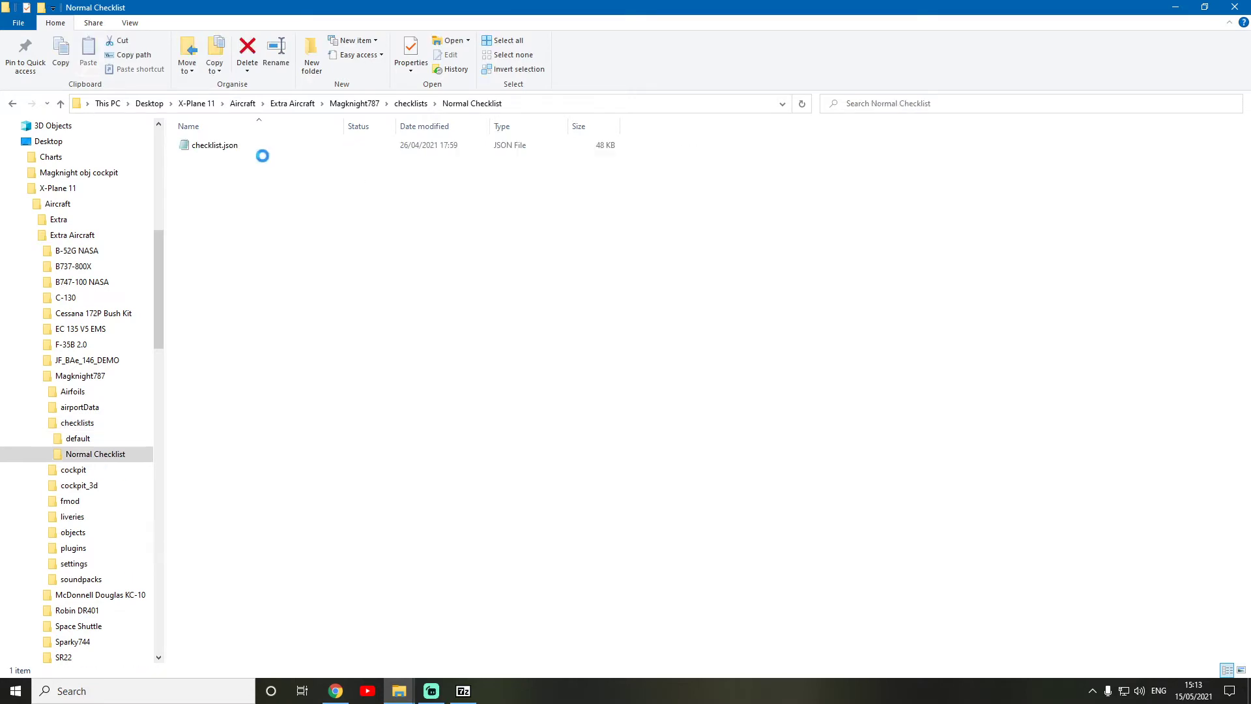
click(13, 103)
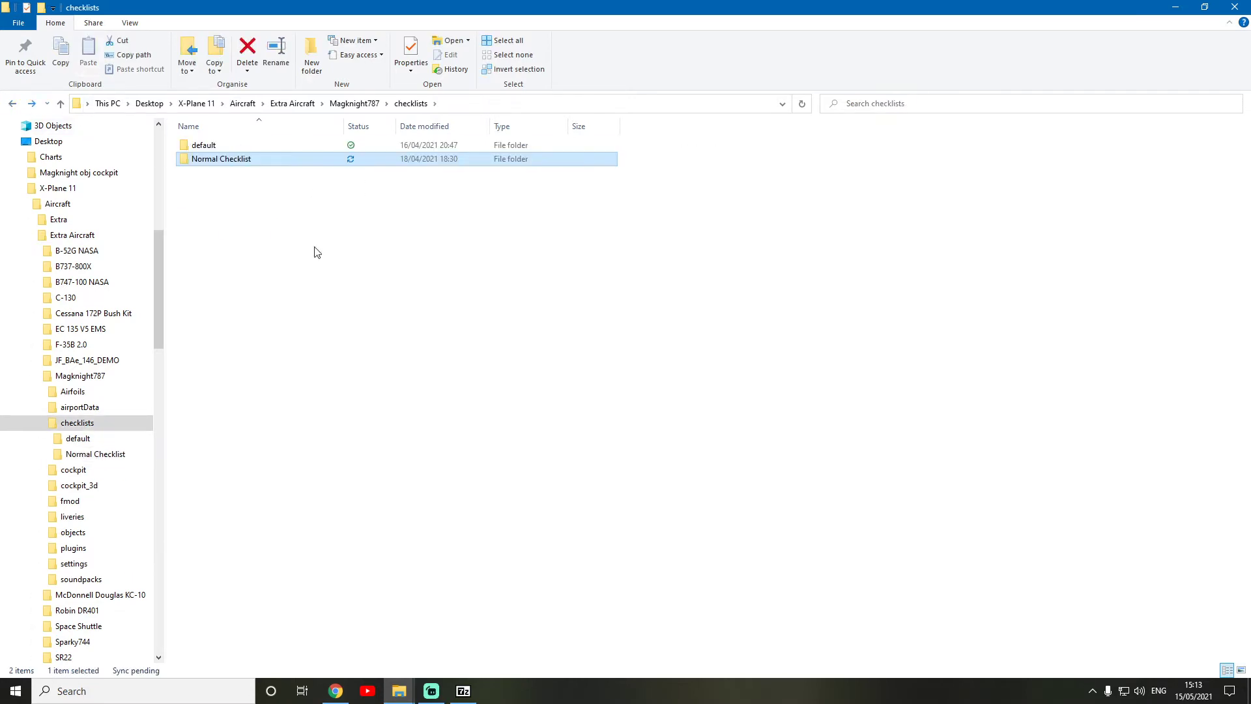
click(335, 690)
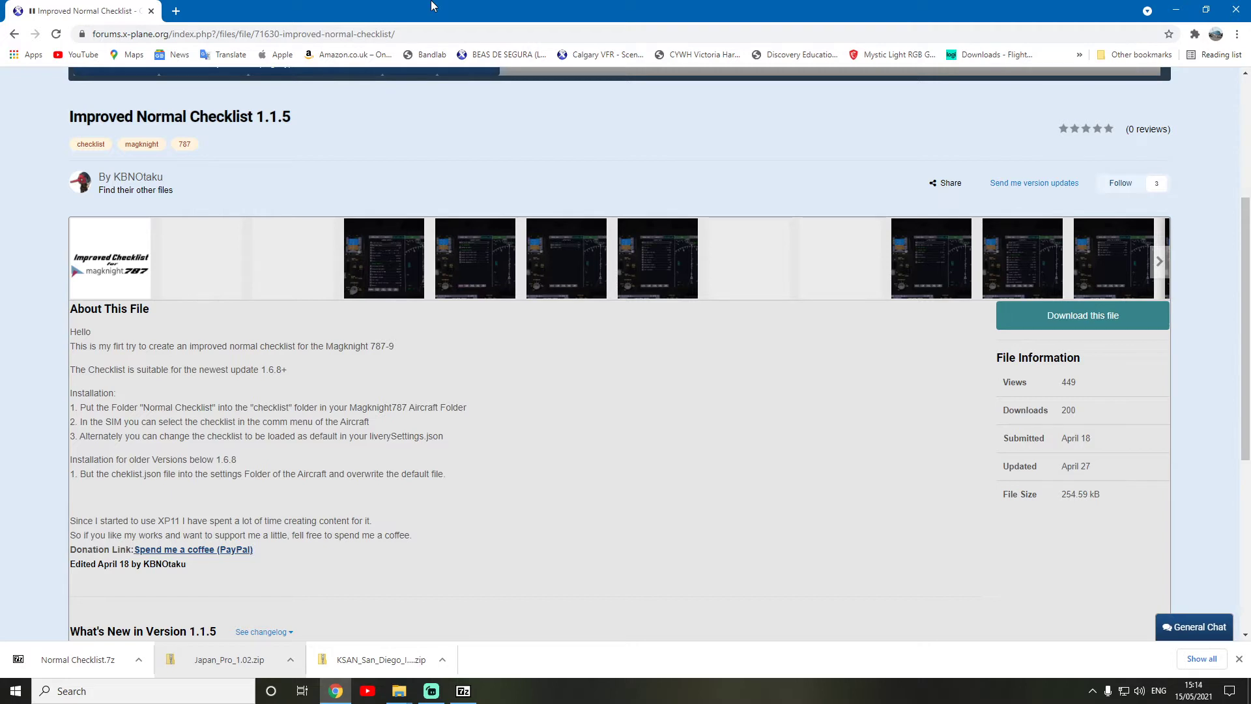
Step: Review the checklist description's closing paragraph, then launch X-Plane 11 from Windows search
triple_click(432, 555)
click(411, 440)
key(super+s)
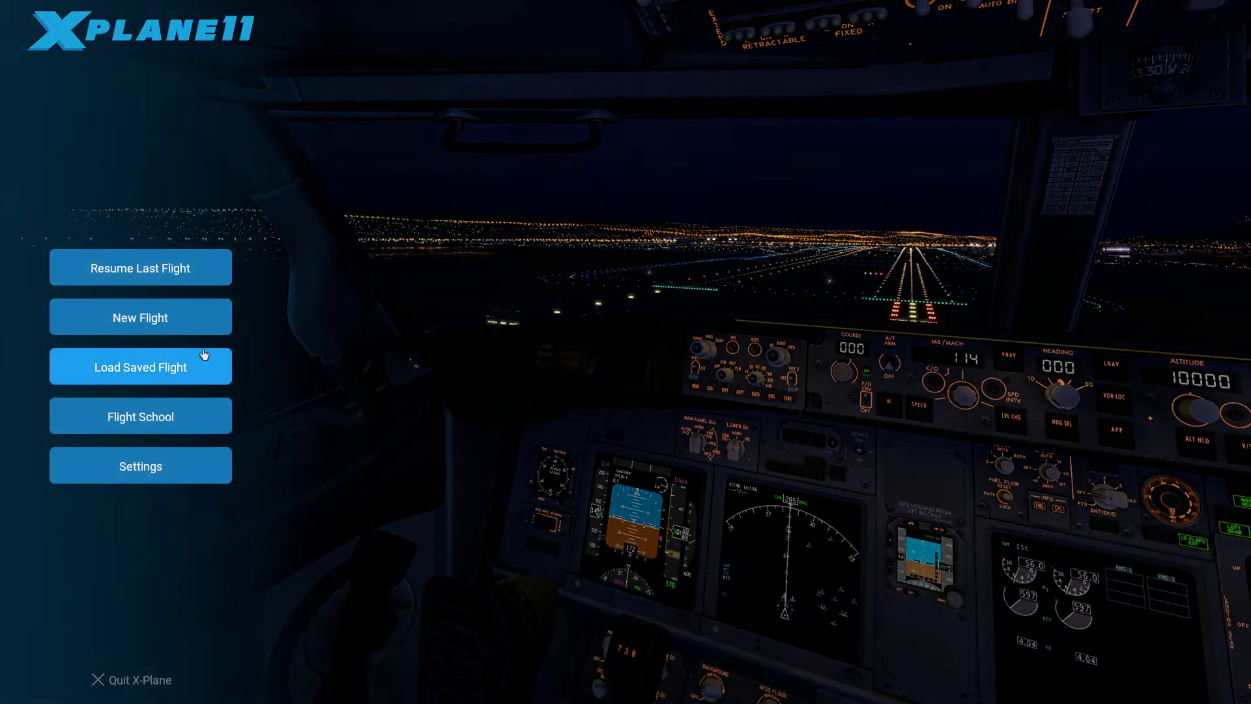
Step: Start a new flight in the Magknight 787-9, Virgin Atlantic livery, at KJFK John F Kennedy Intl
click(141, 316)
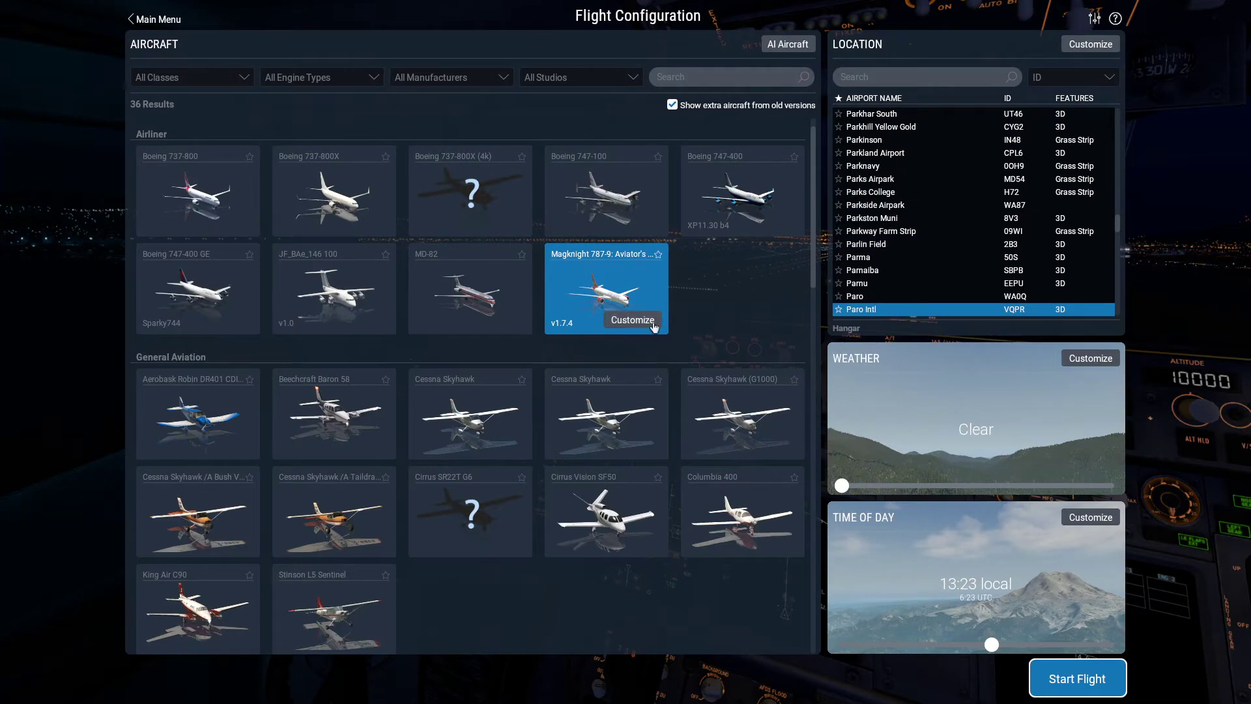
click(633, 319)
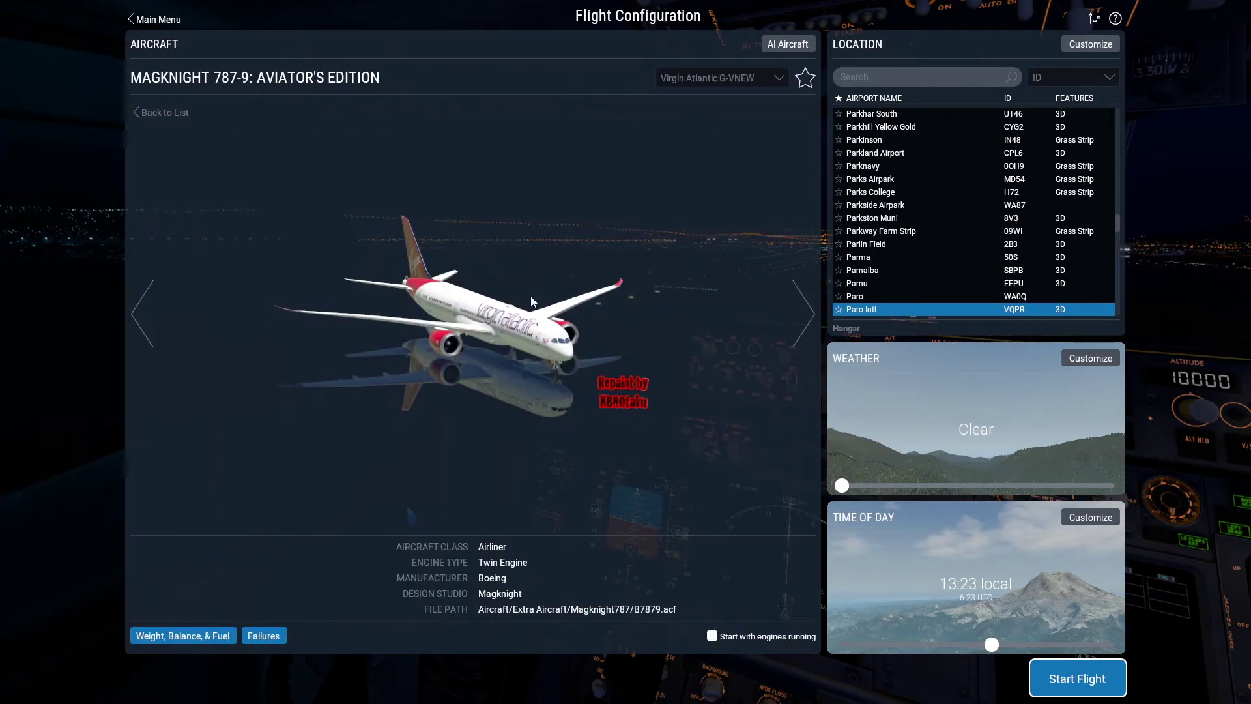
scroll(555, 340, up, 1)
scroll(561, 330, down, 1)
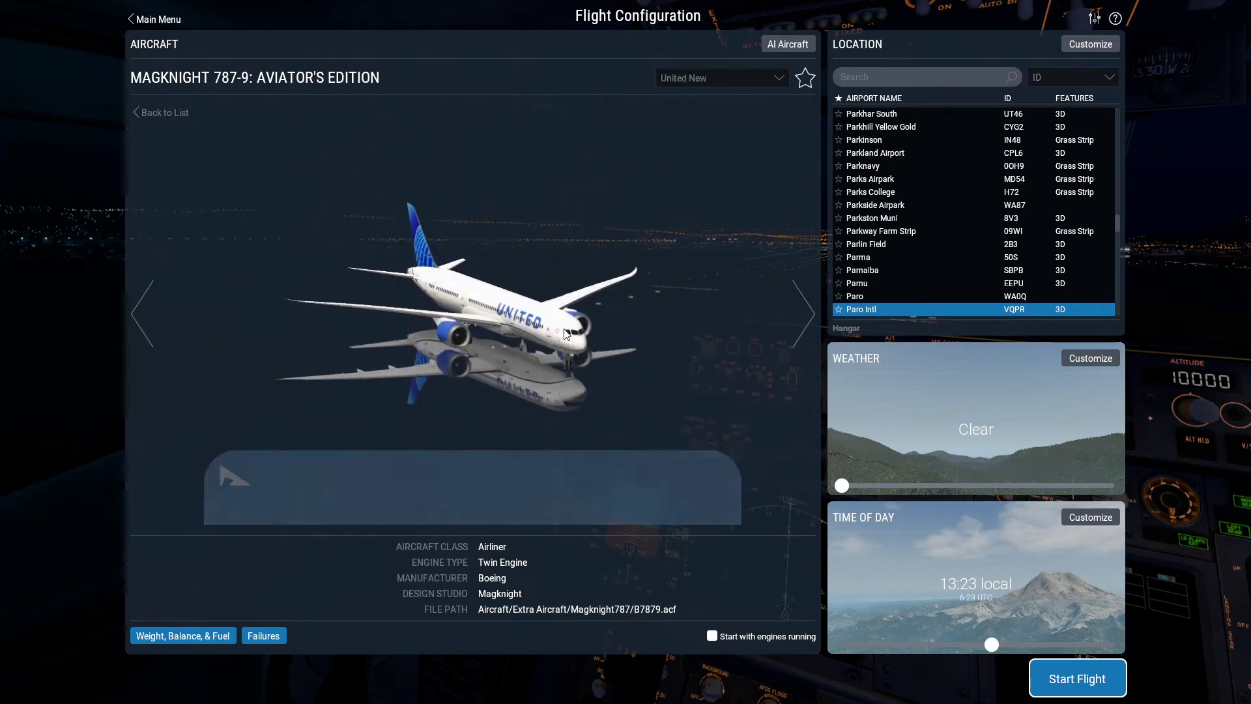
click(937, 69)
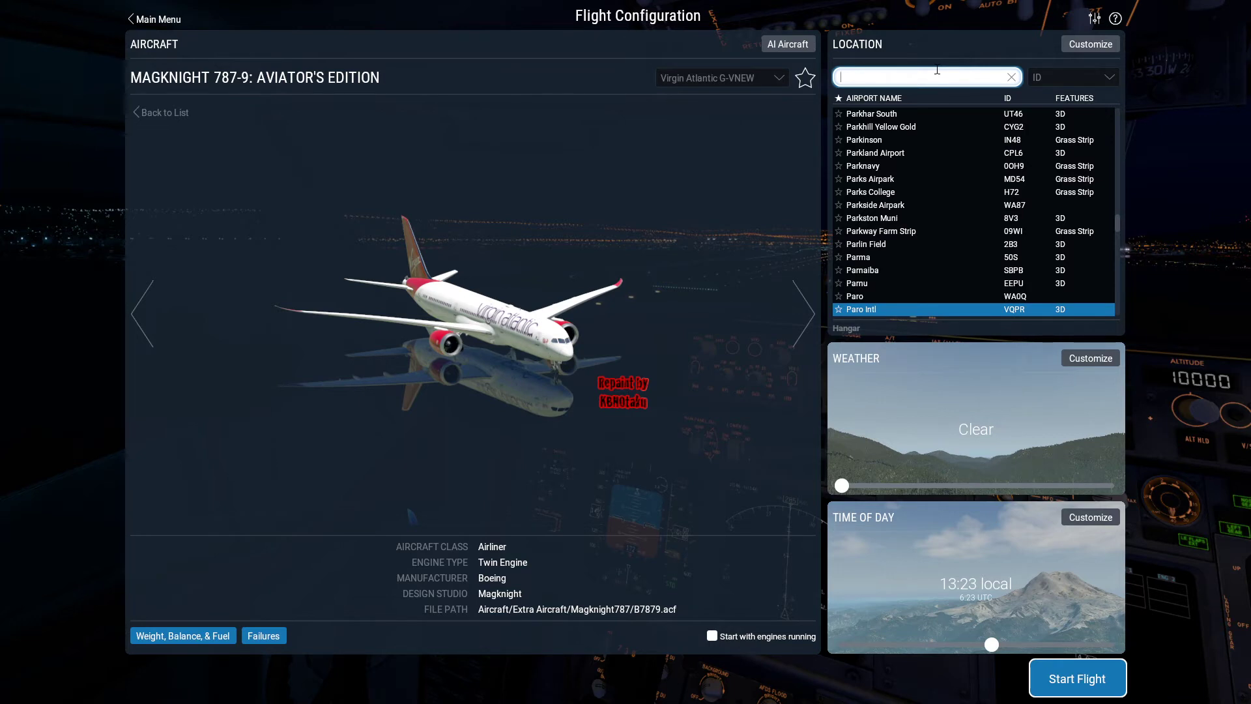
text(kjfk)
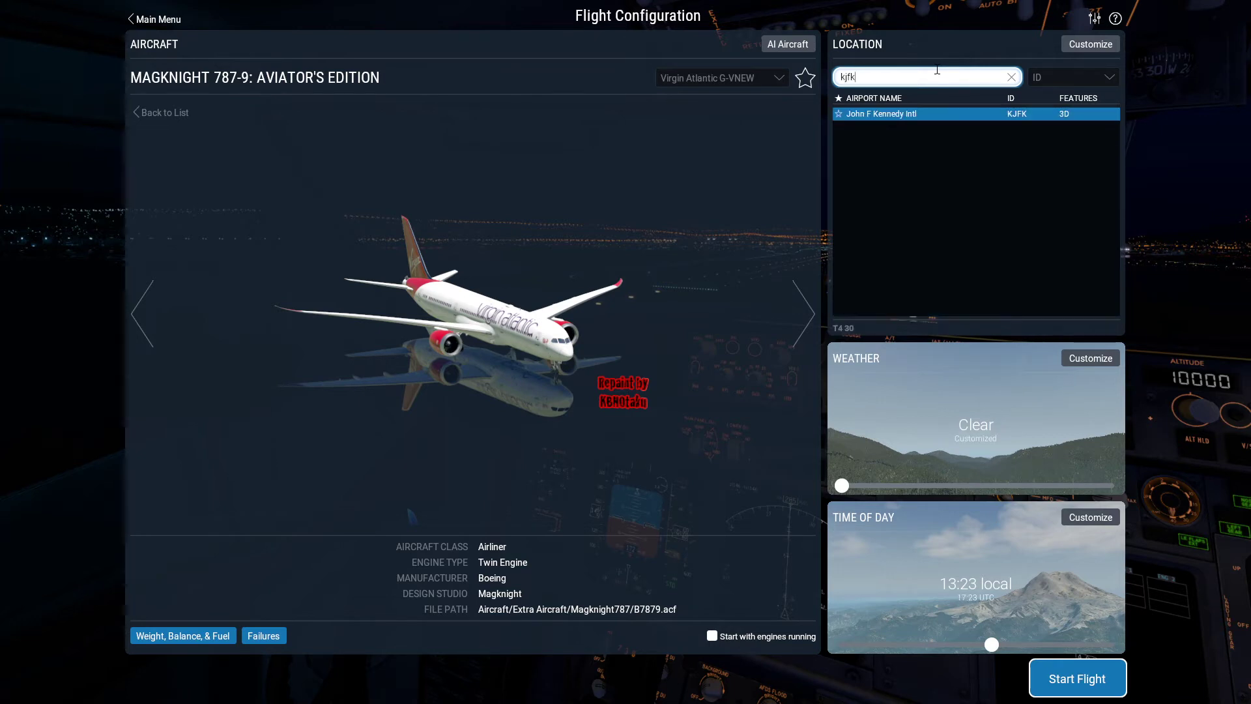
double_click(1010, 116)
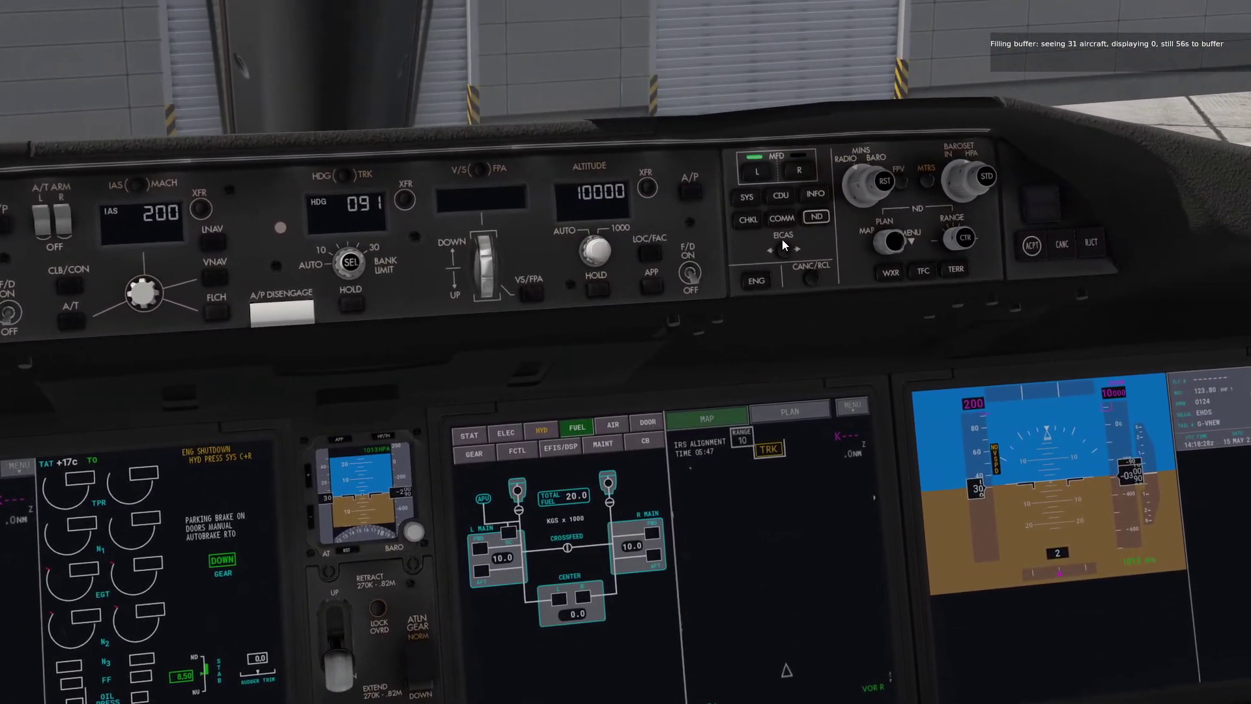
Step: In COMM > MANAGER > CHECKLISTS, select Normal checklist by KBNOtaku instead of Default
click(775, 220)
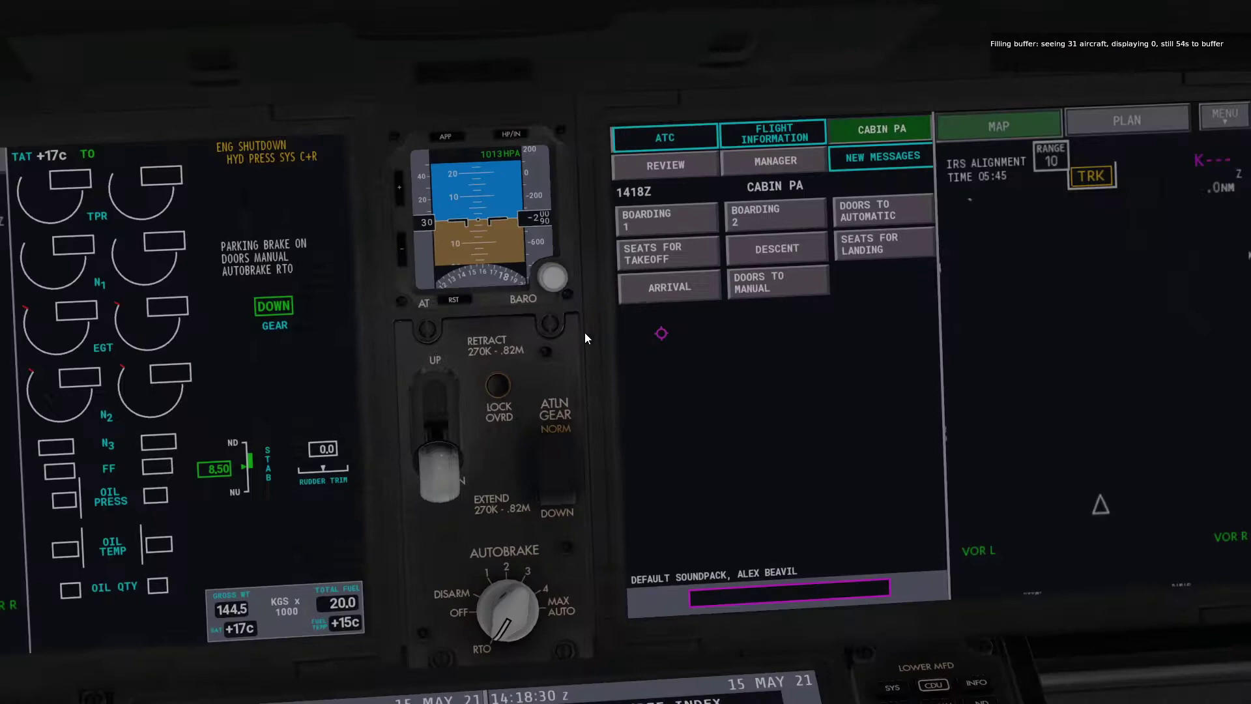
click(763, 157)
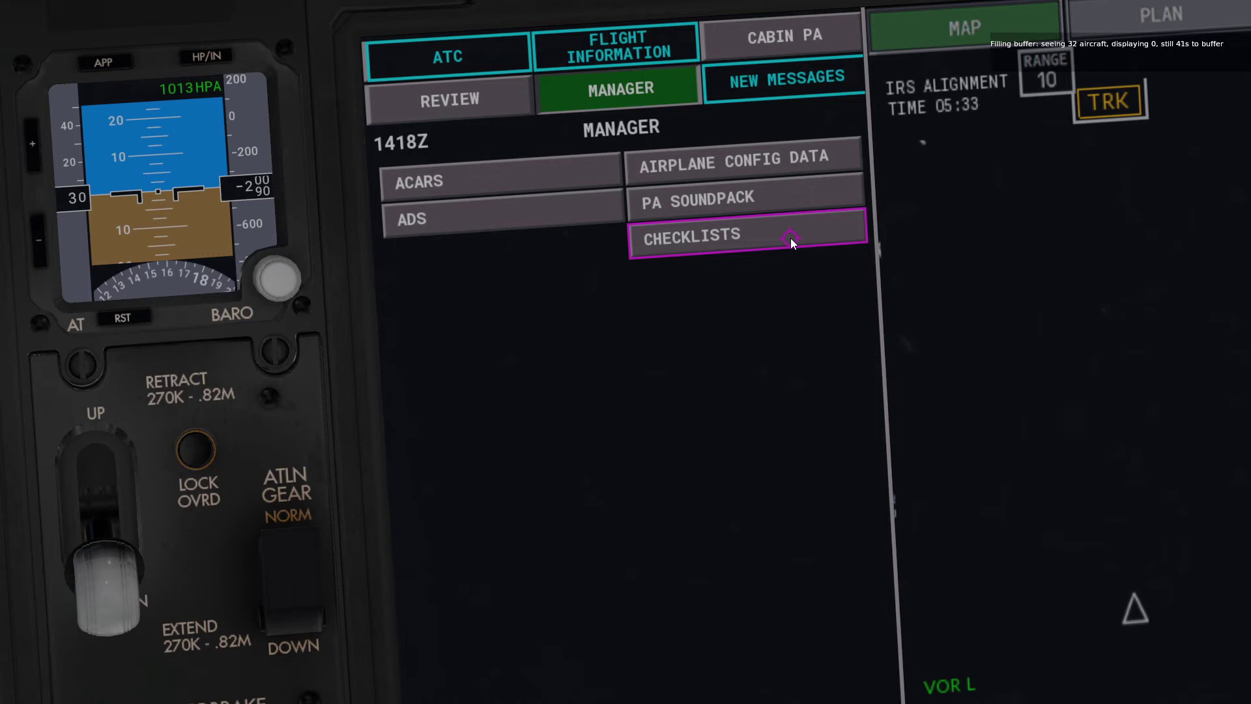
scroll(661, 349, down, 5)
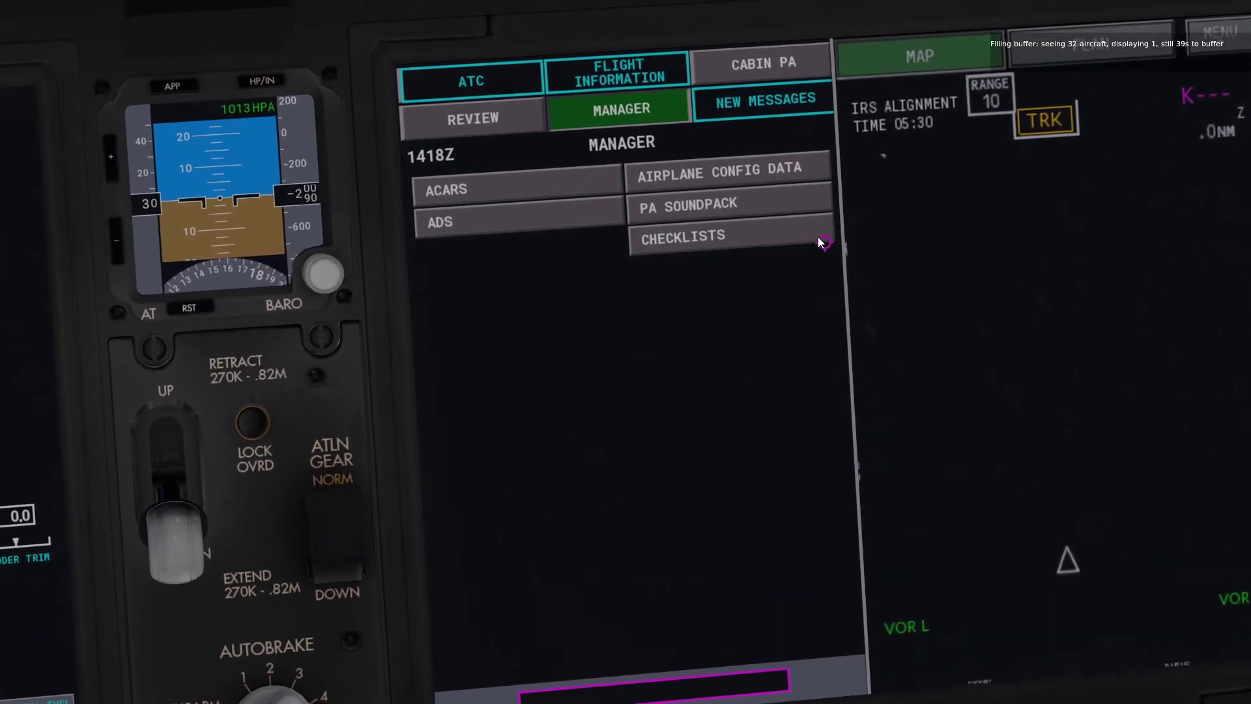
click(815, 236)
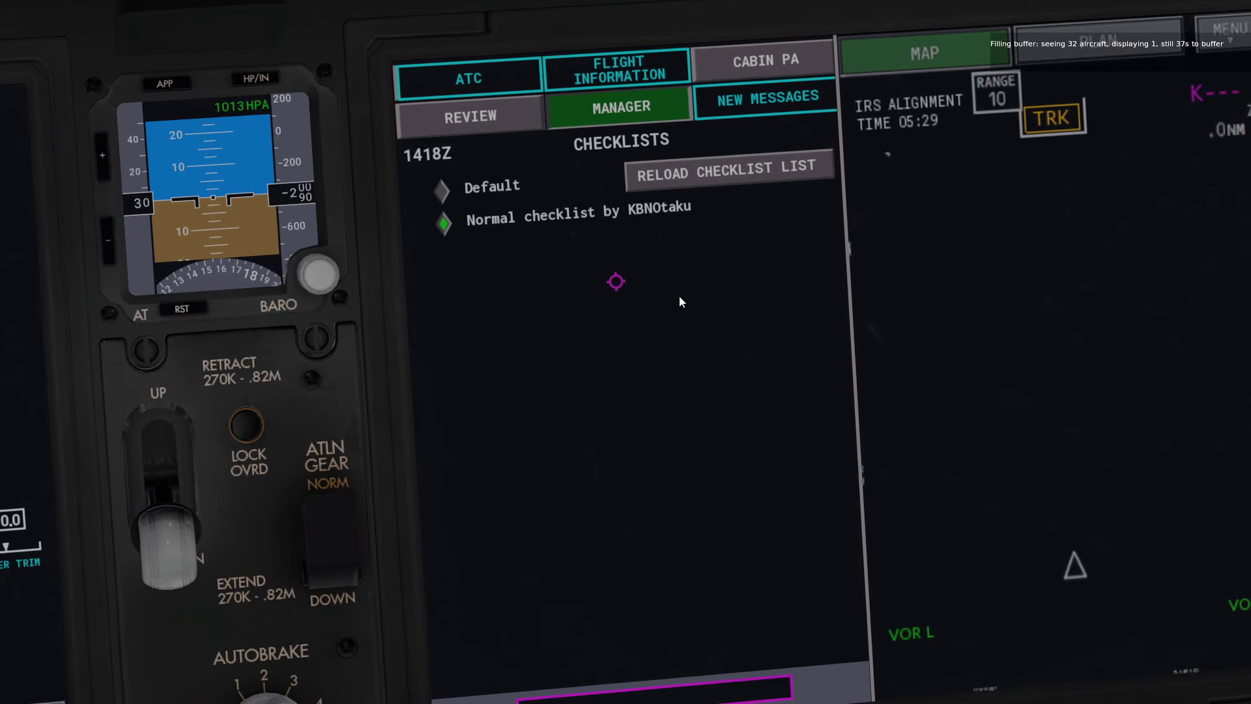
click(425, 189)
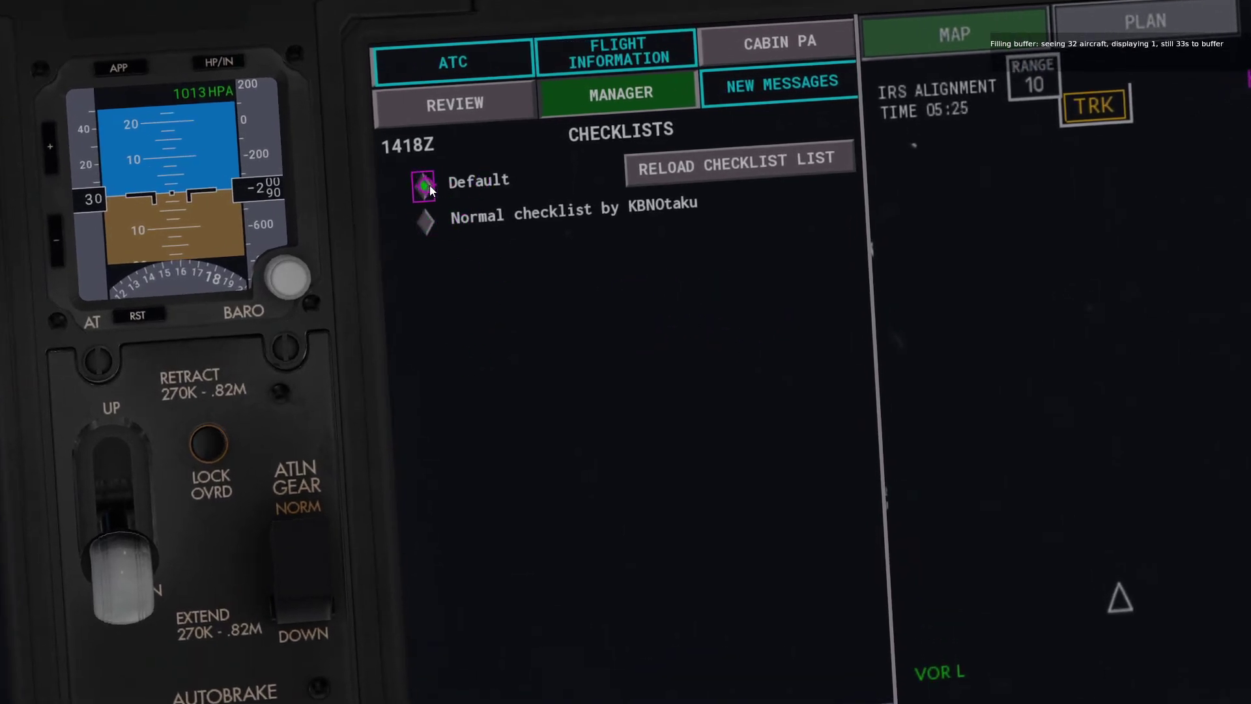
click(425, 227)
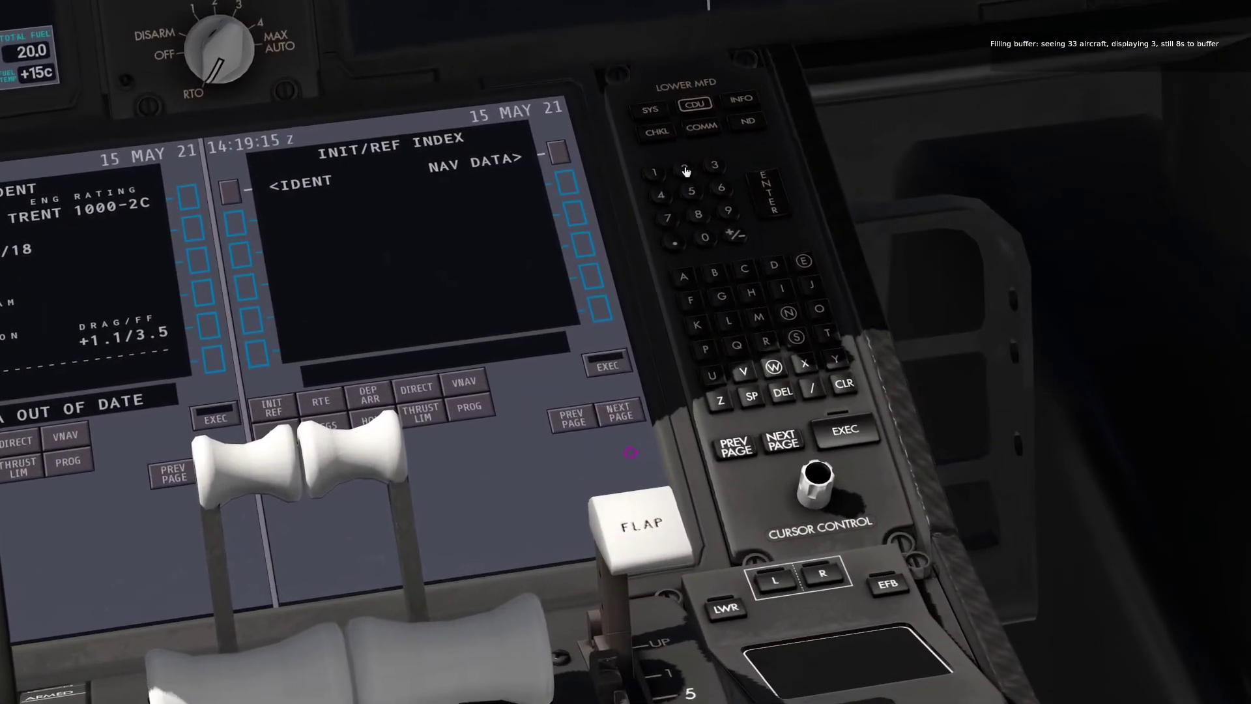
Step: Preview Before Takeoff, Preflight, Before Startup and Before Taxi, returning each time to the Normal checklists list
click(650, 153)
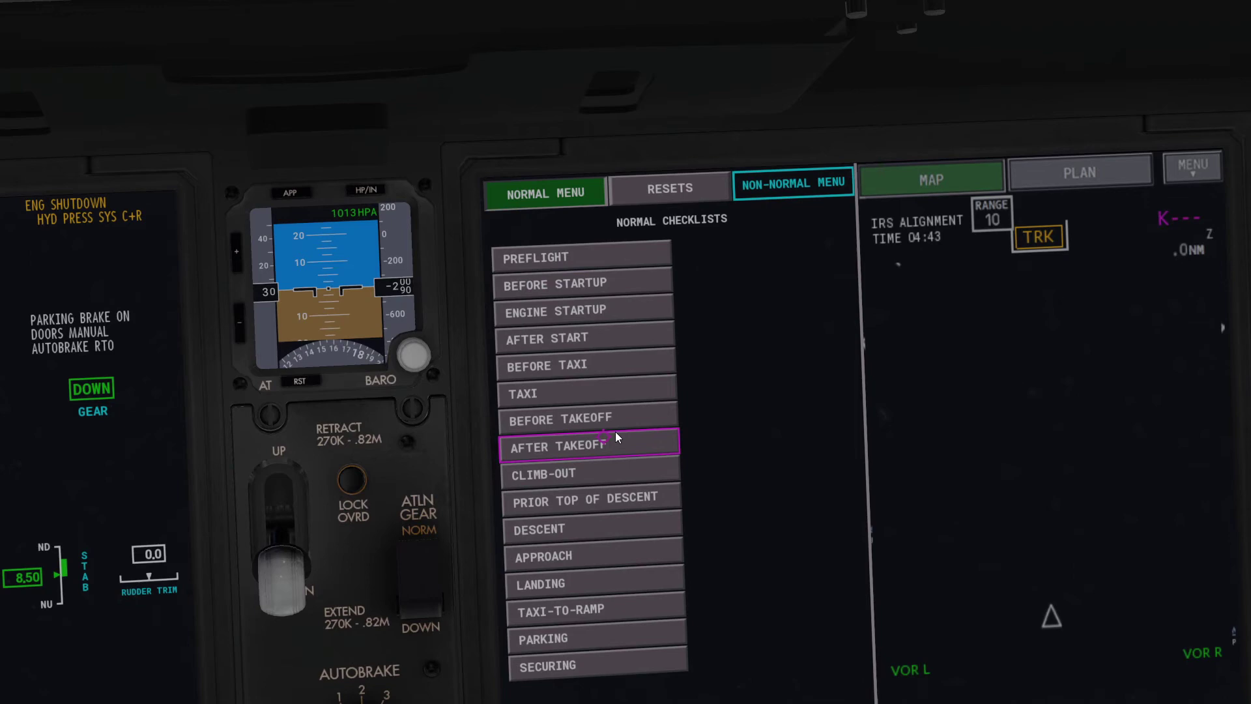
click(636, 416)
click(515, 158)
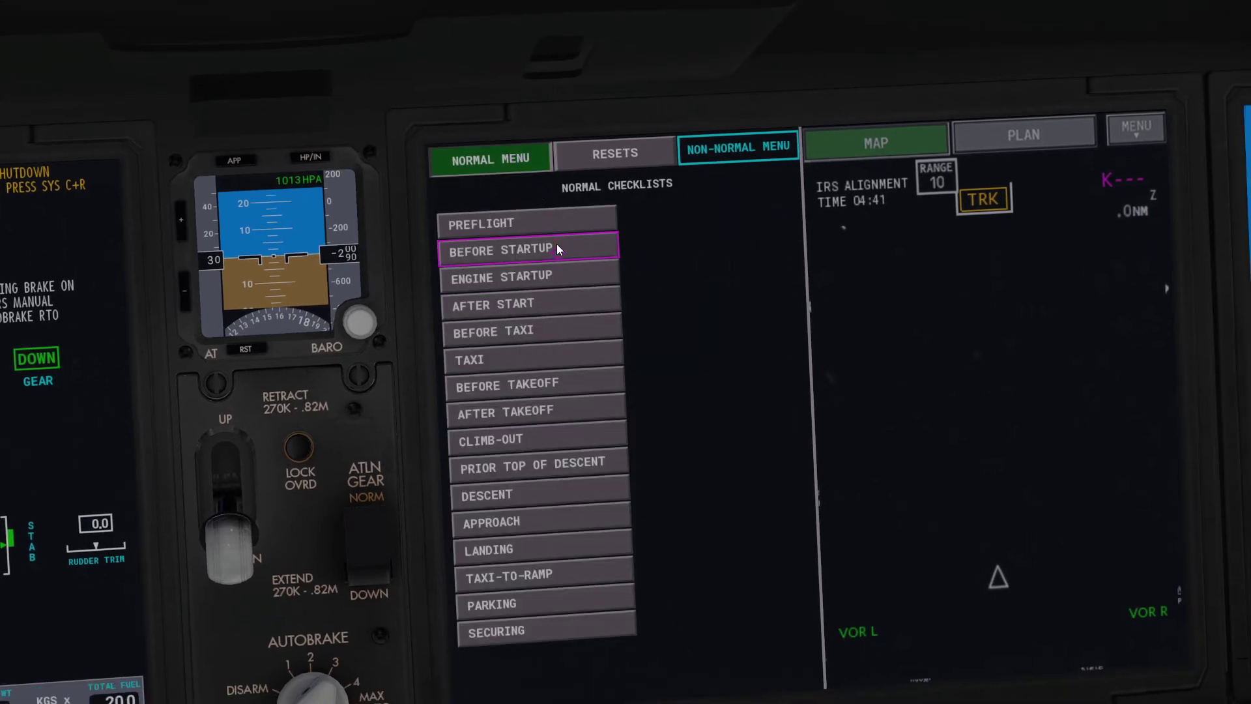
click(551, 227)
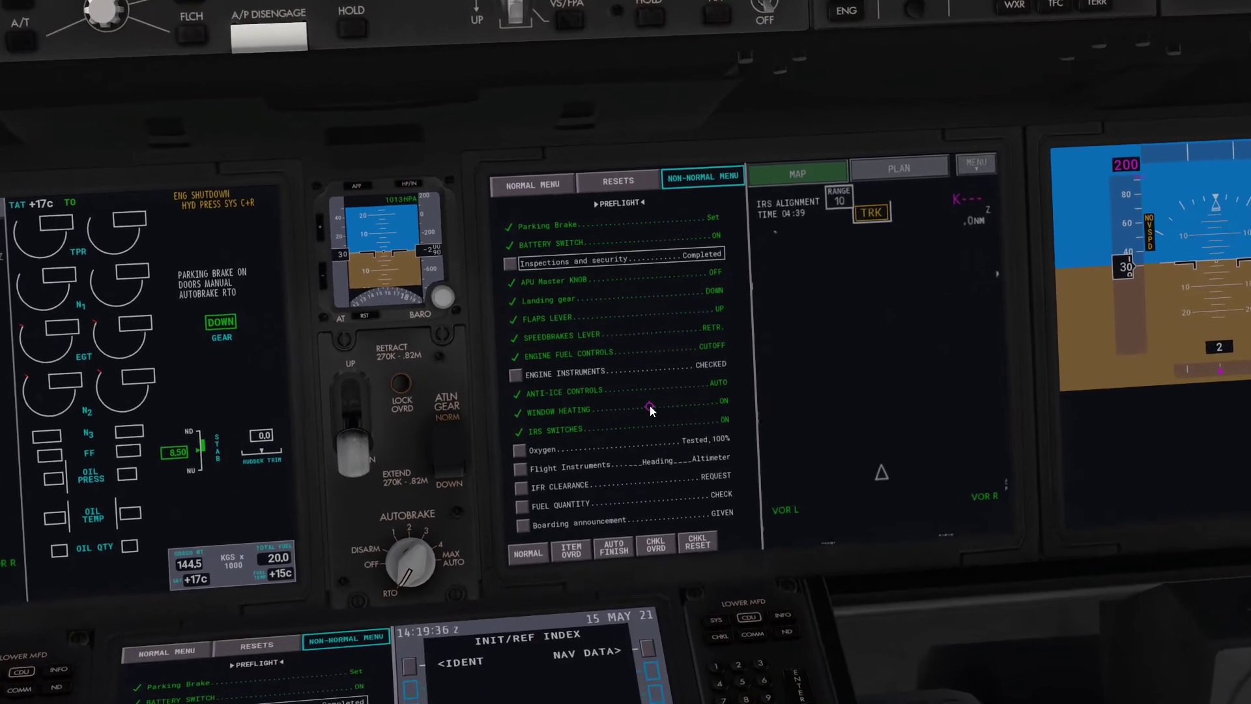
click(548, 185)
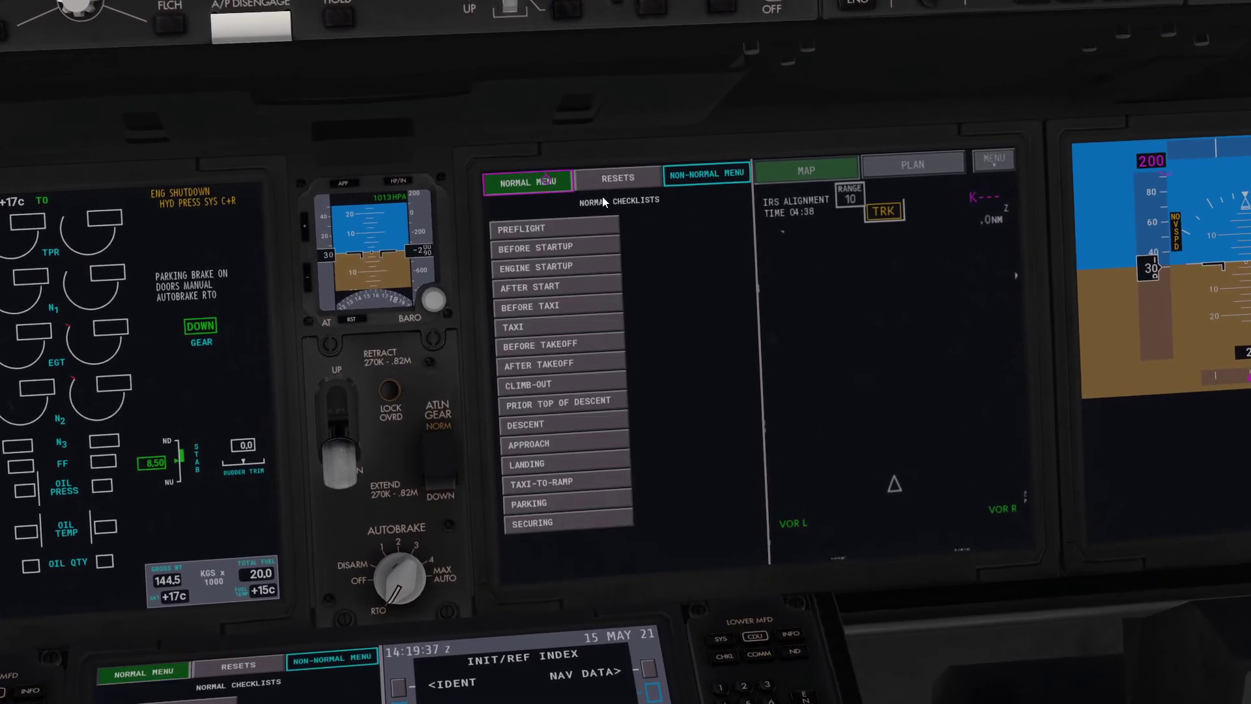
click(586, 252)
click(558, 186)
click(586, 277)
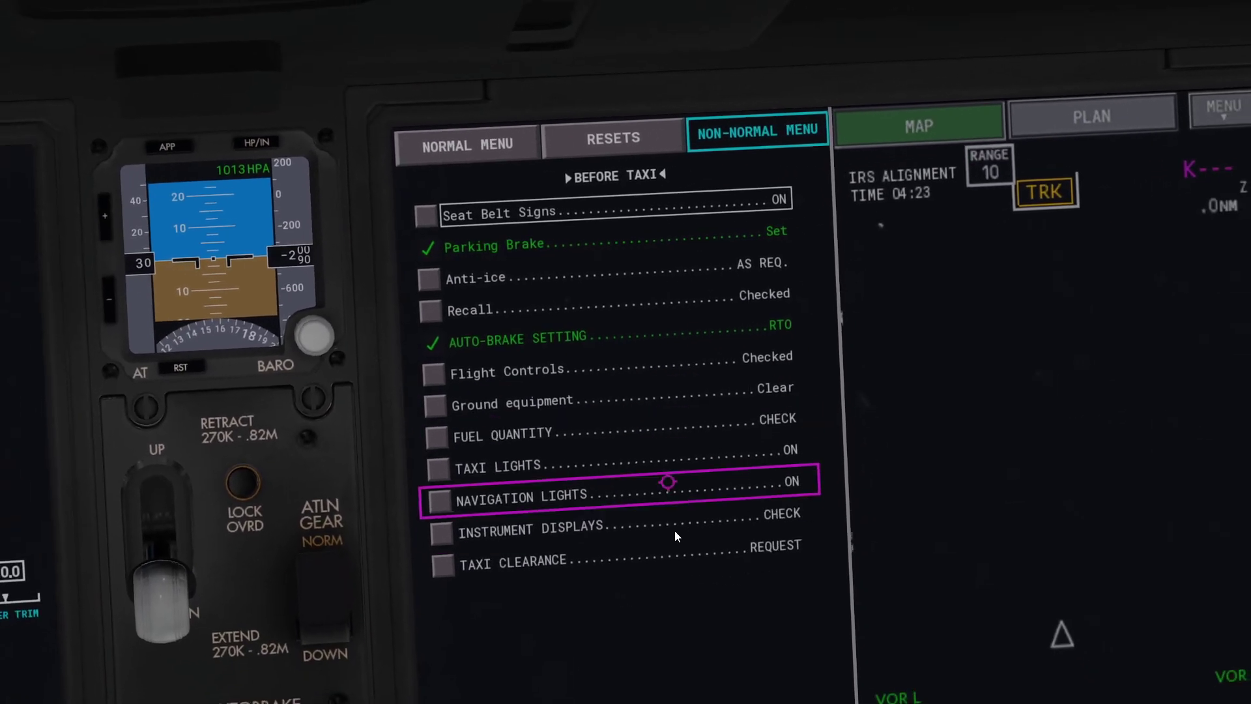
click(493, 143)
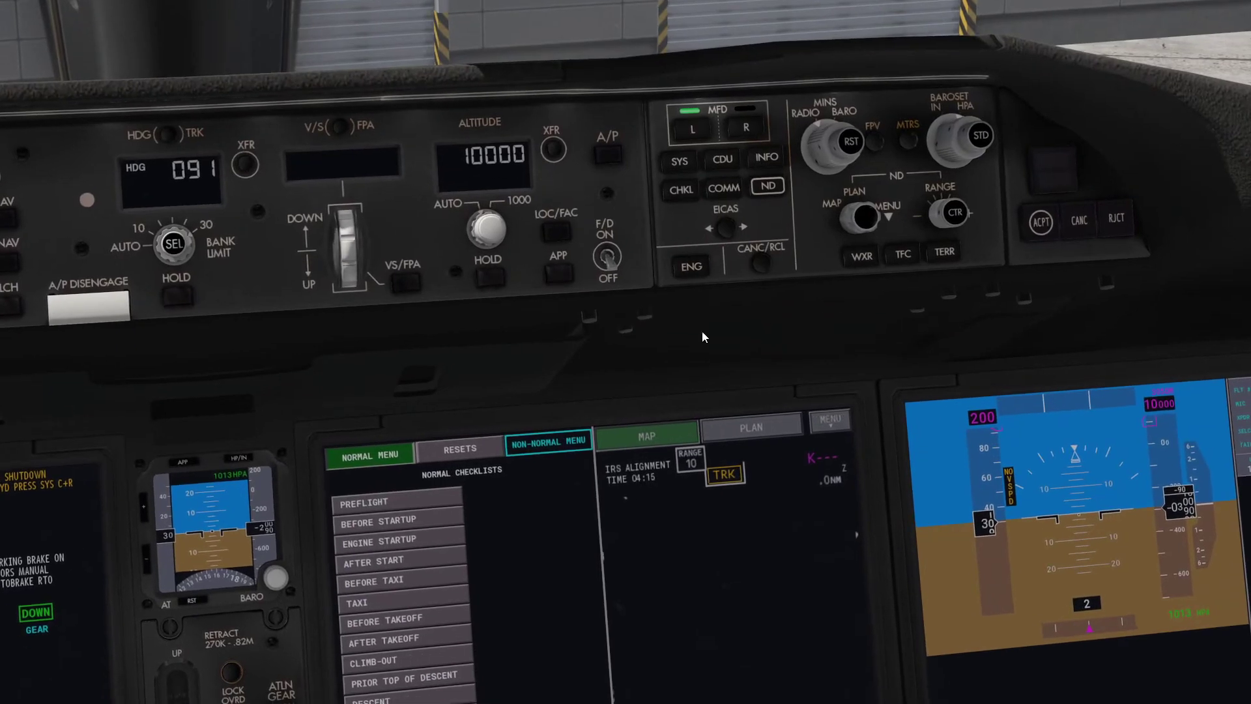
Step: From COMM > CHKL, preview Preflight, then open the Engine Startup checklist
click(710, 182)
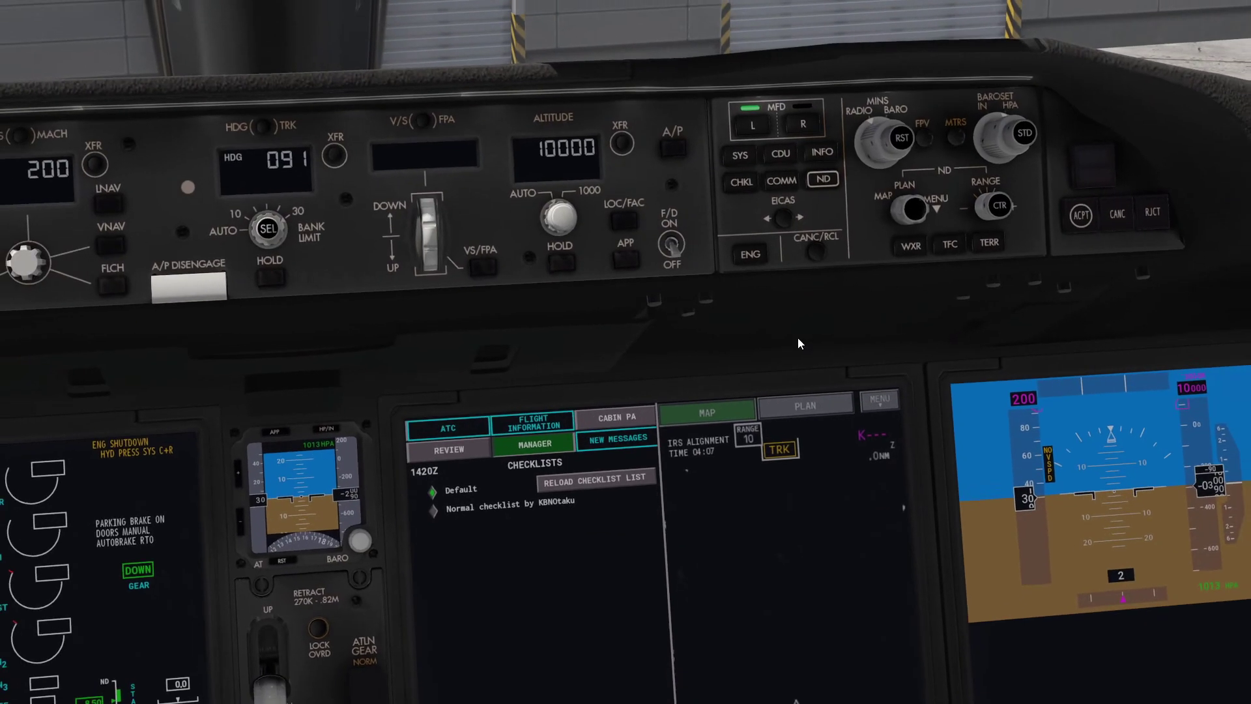
click(756, 185)
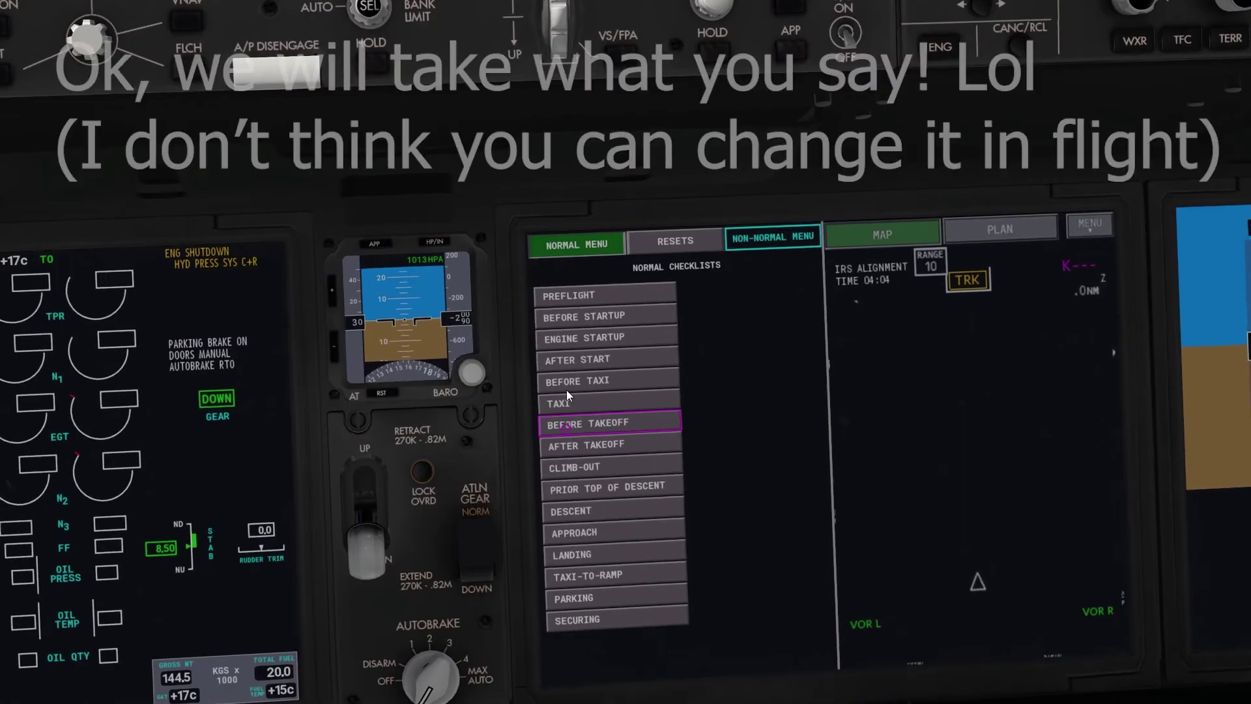
click(603, 295)
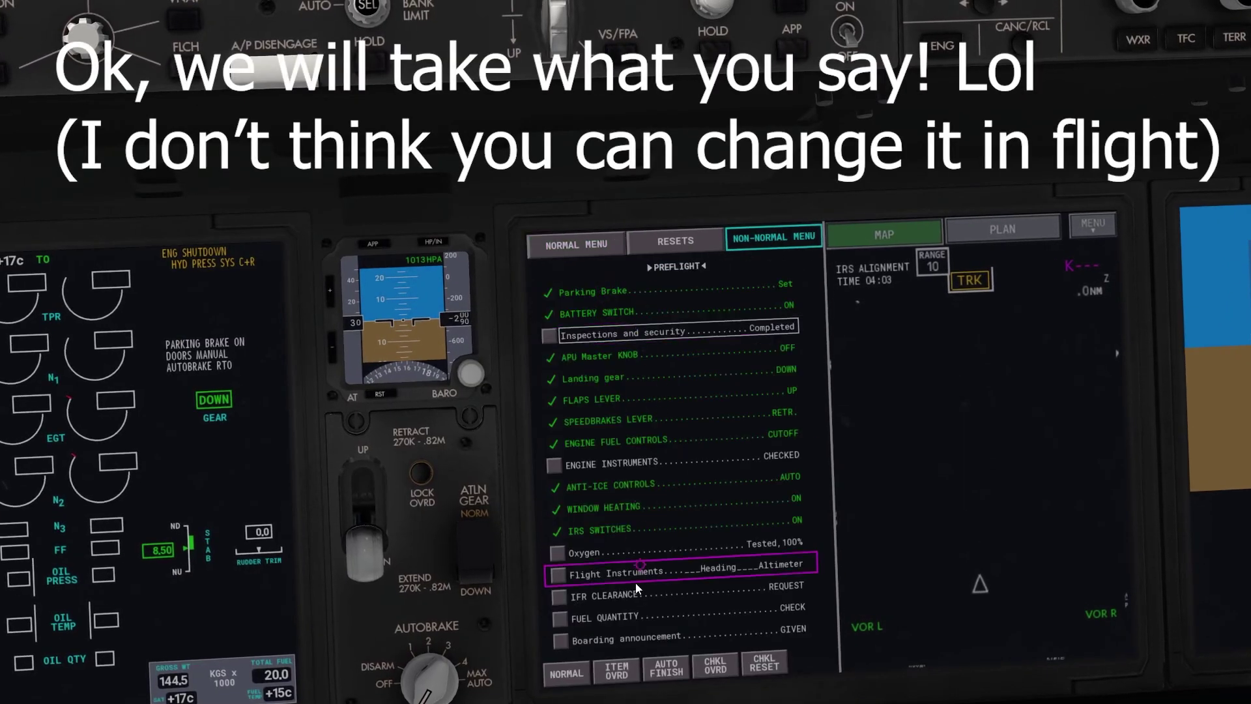
click(585, 248)
click(604, 335)
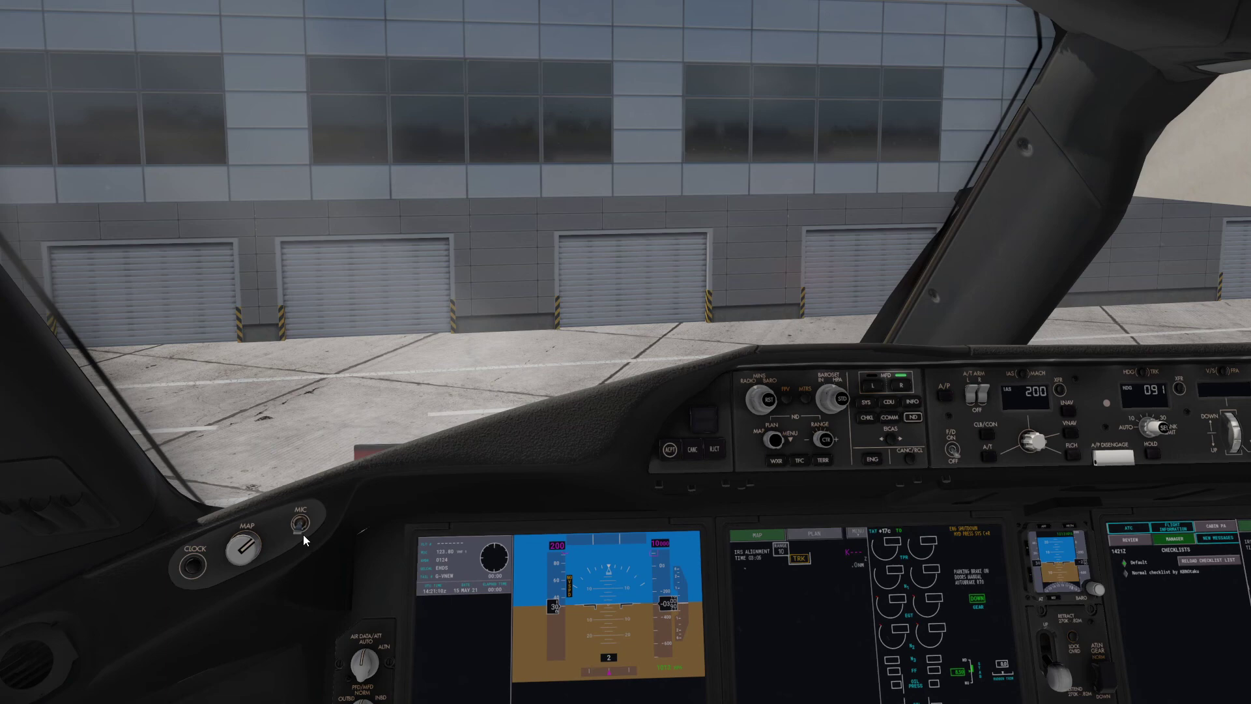
drag(540, 382, 570, 400)
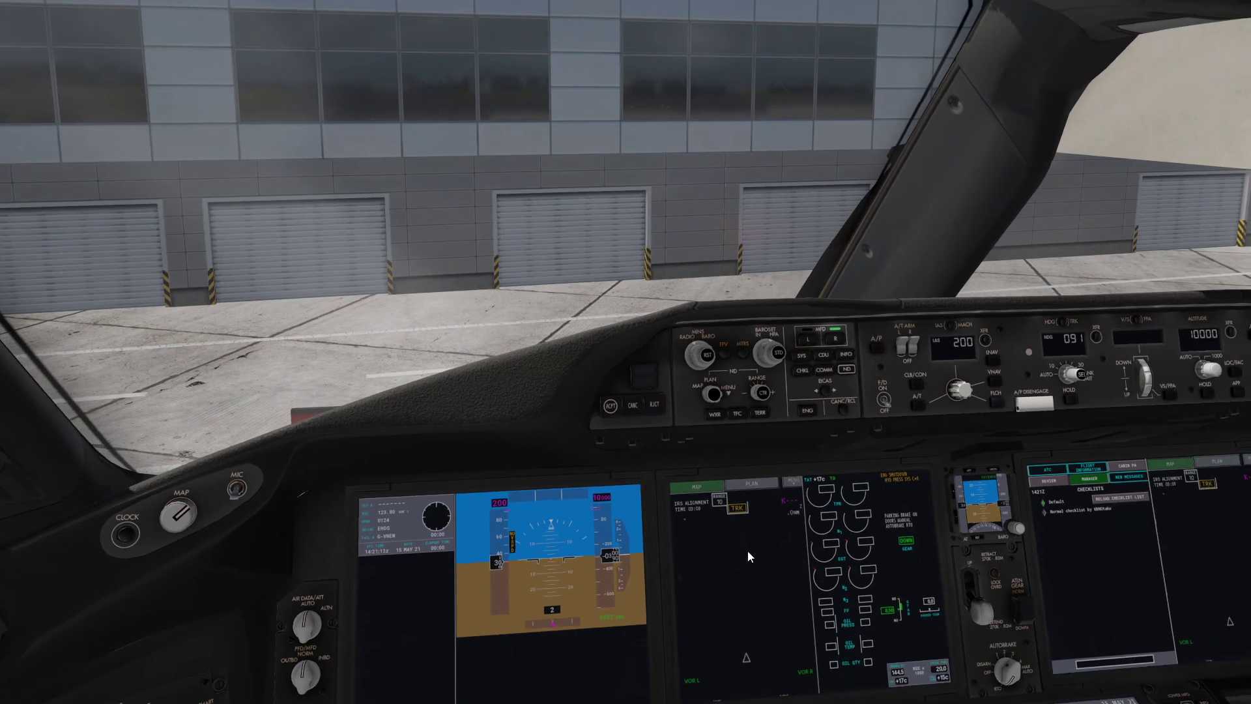